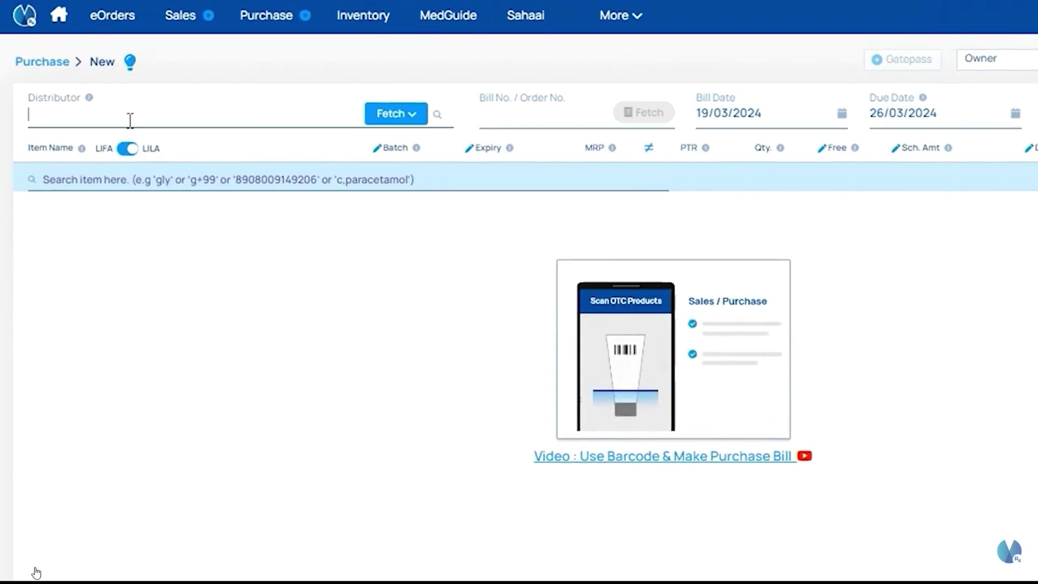
pyautogui.write('Chetha')
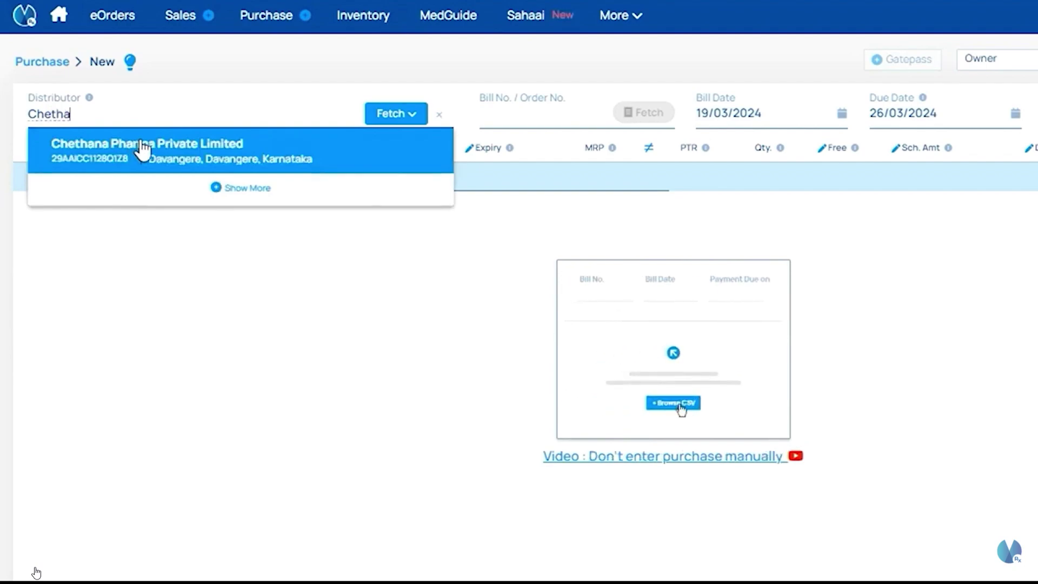
pyautogui.write('na Med')
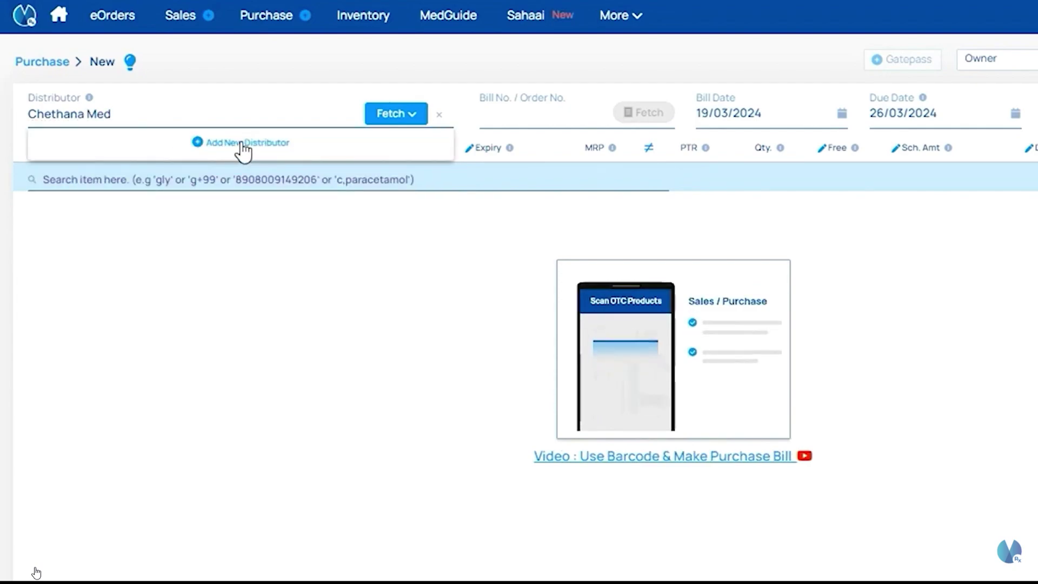
pyautogui.click(242, 144)
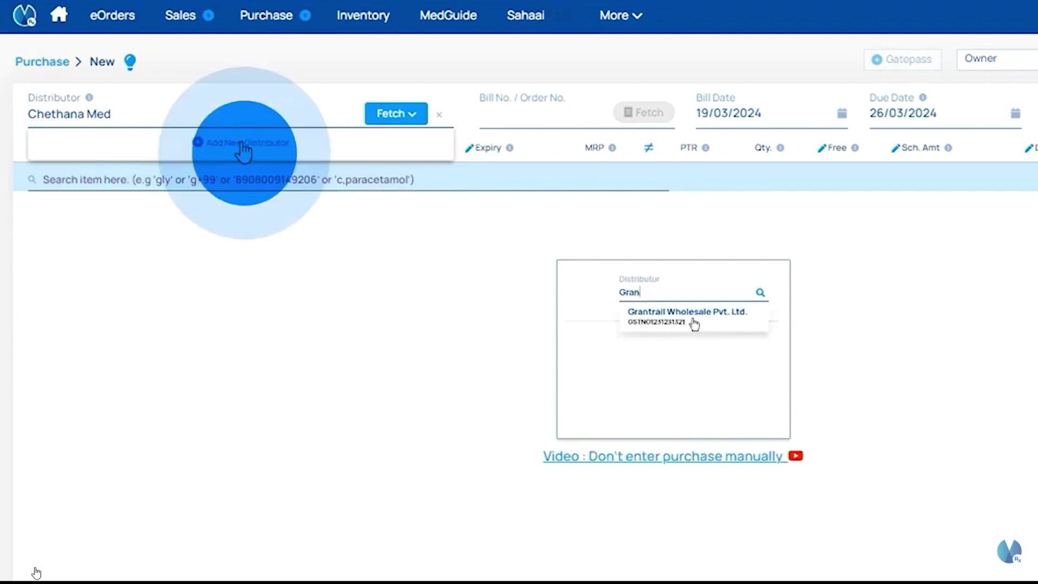
# Step: Look up a distributor by its pasted GSTIN, then close the form without adding it
pyautogui.click(474, 448)
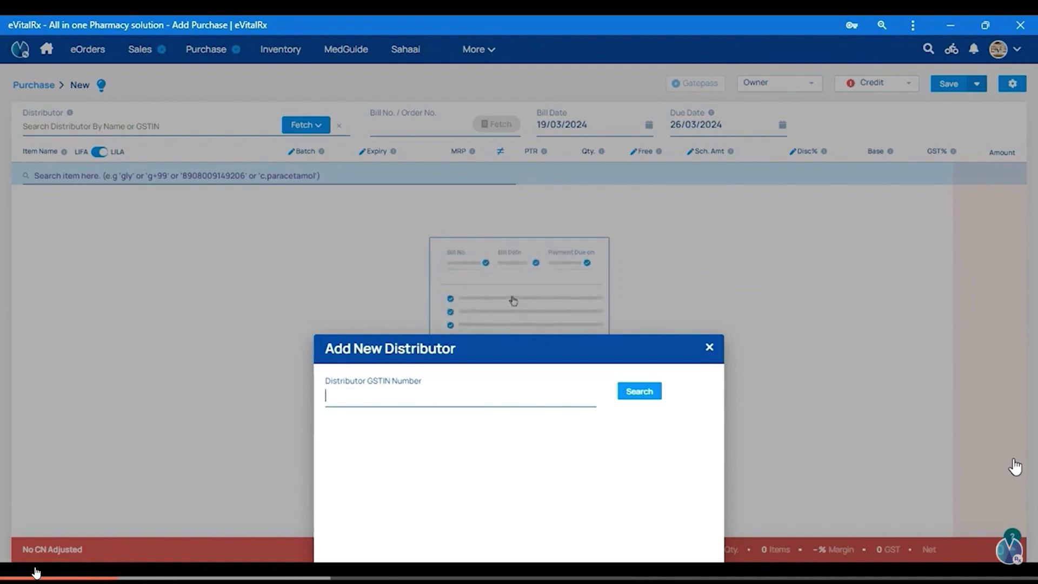
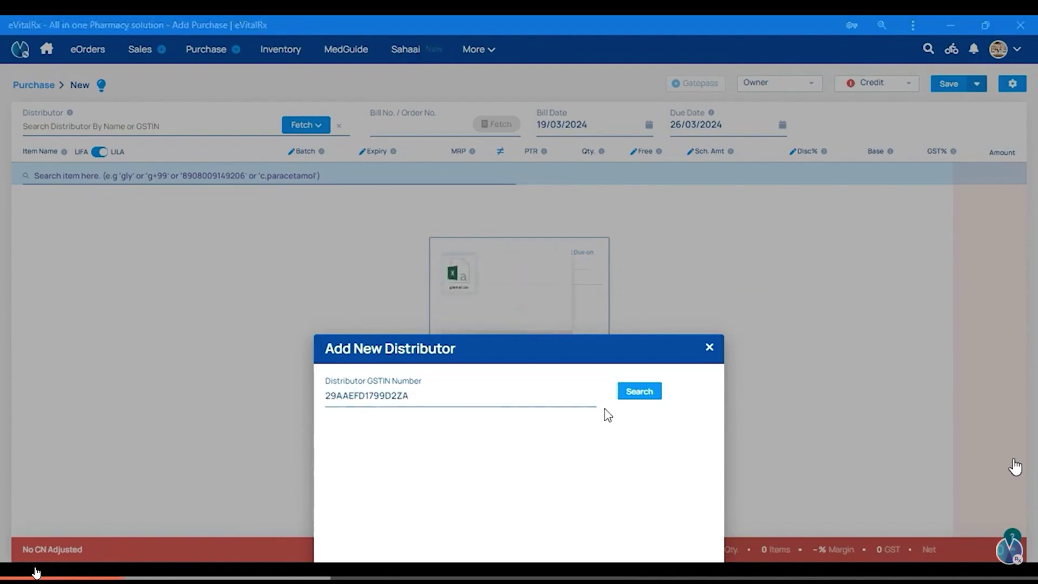
pyautogui.click(639, 392)
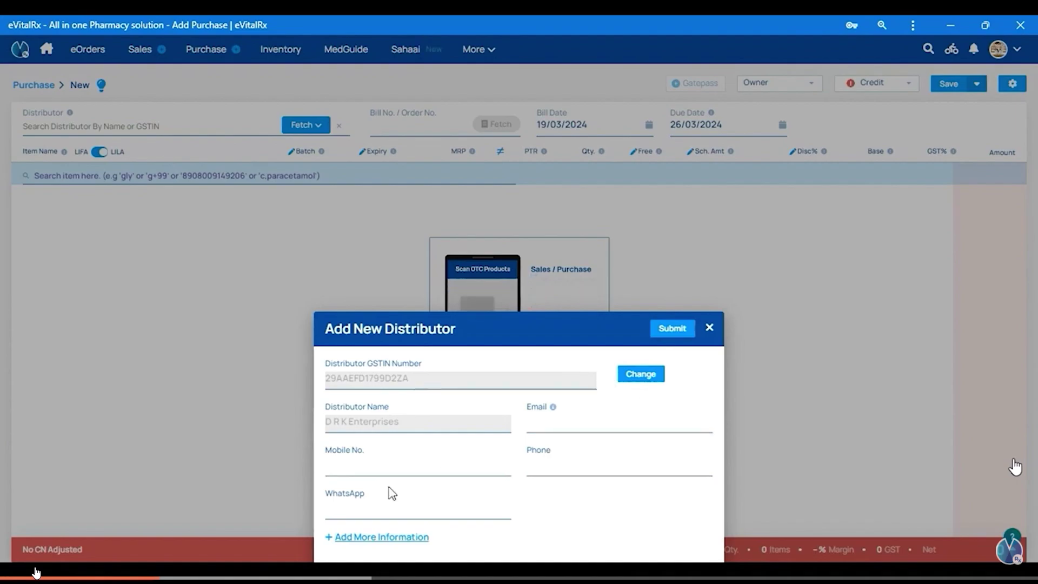
pyautogui.click(710, 328)
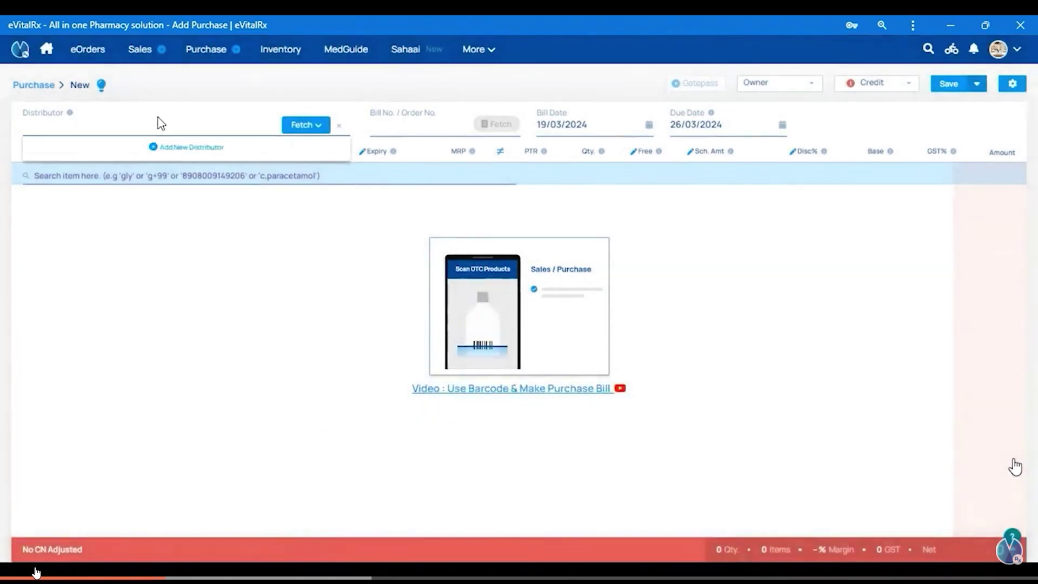
# Step: Return to the Distributor field, then bring up the help panel's Contact us form
pyautogui.click(173, 121)
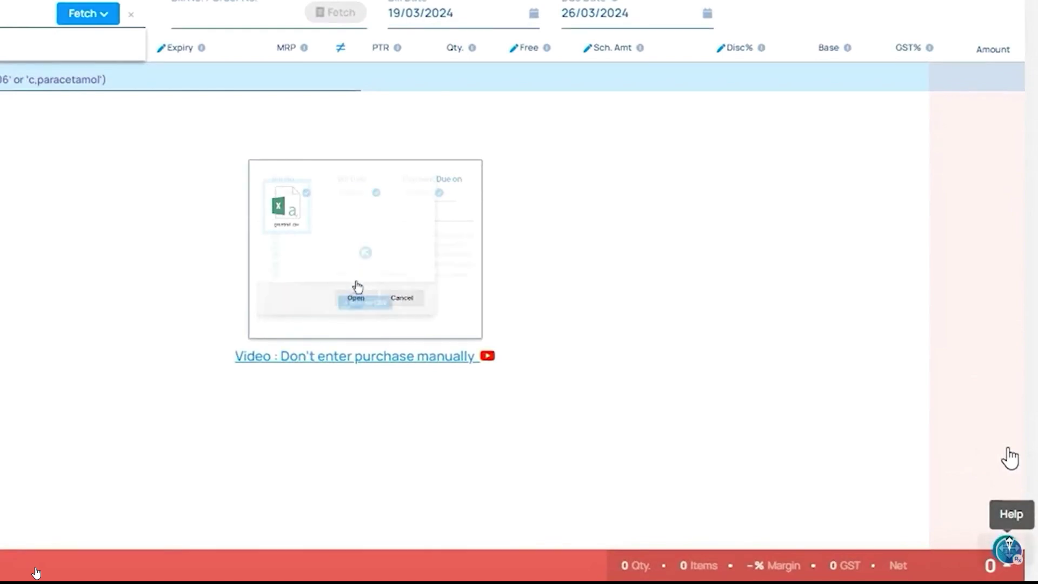
pyautogui.click(988, 515)
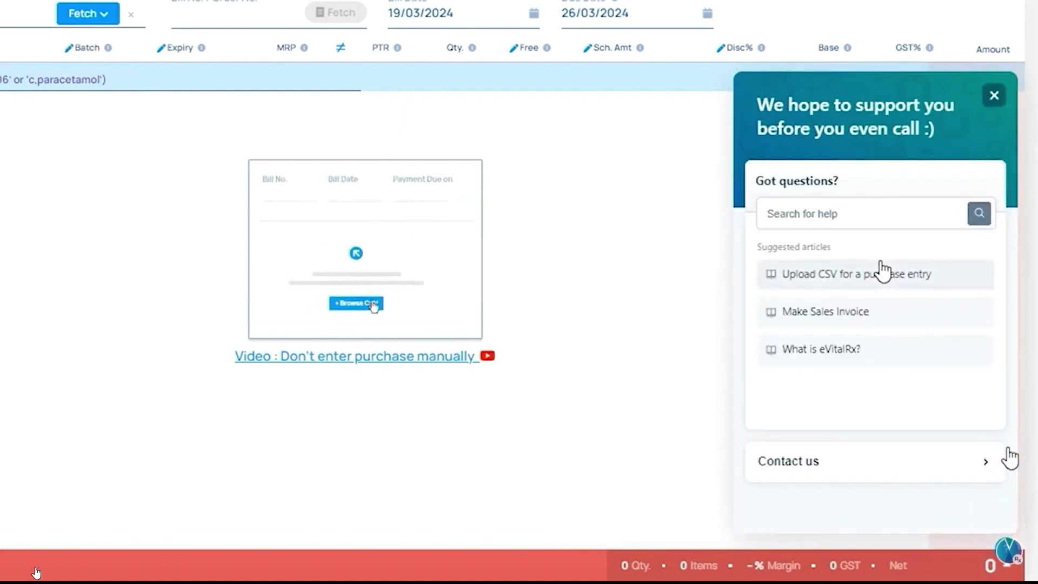
pyautogui.click(857, 478)
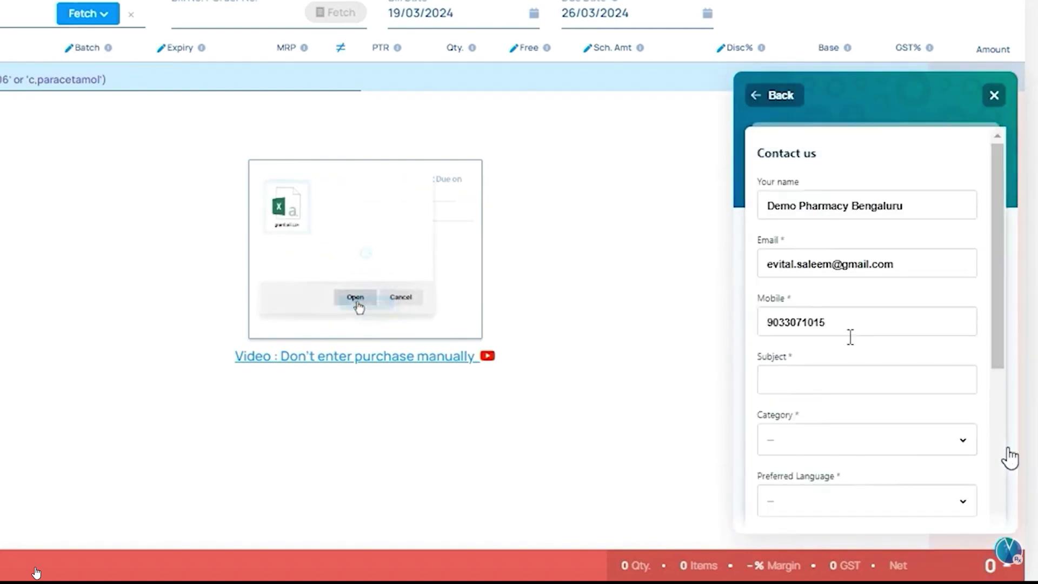
# Step: Enter 'PAN UPDATE' as the support request subject
pyautogui.click(848, 254)
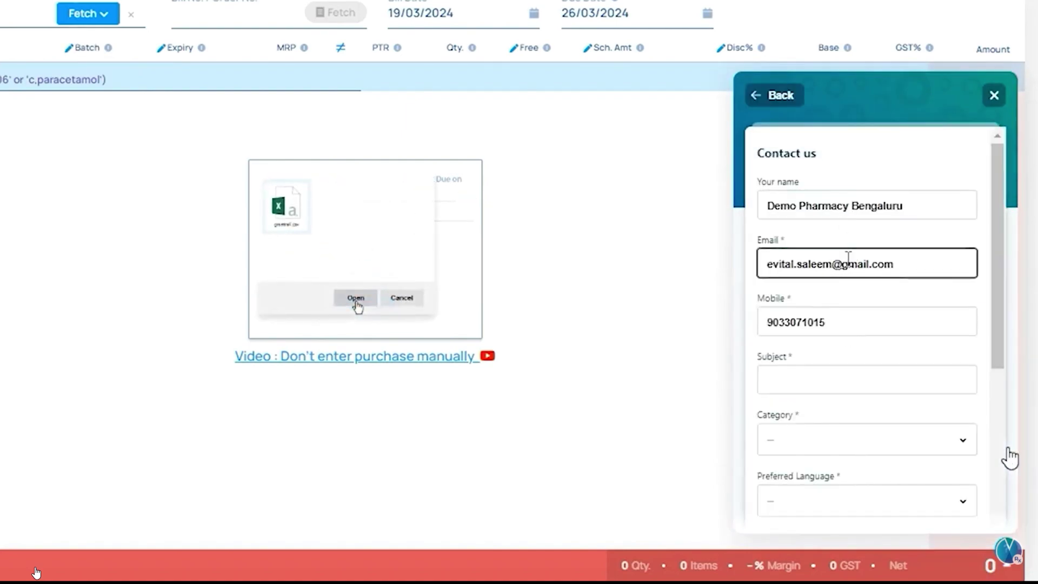
pyautogui.click(860, 311)
pyautogui.click(855, 387)
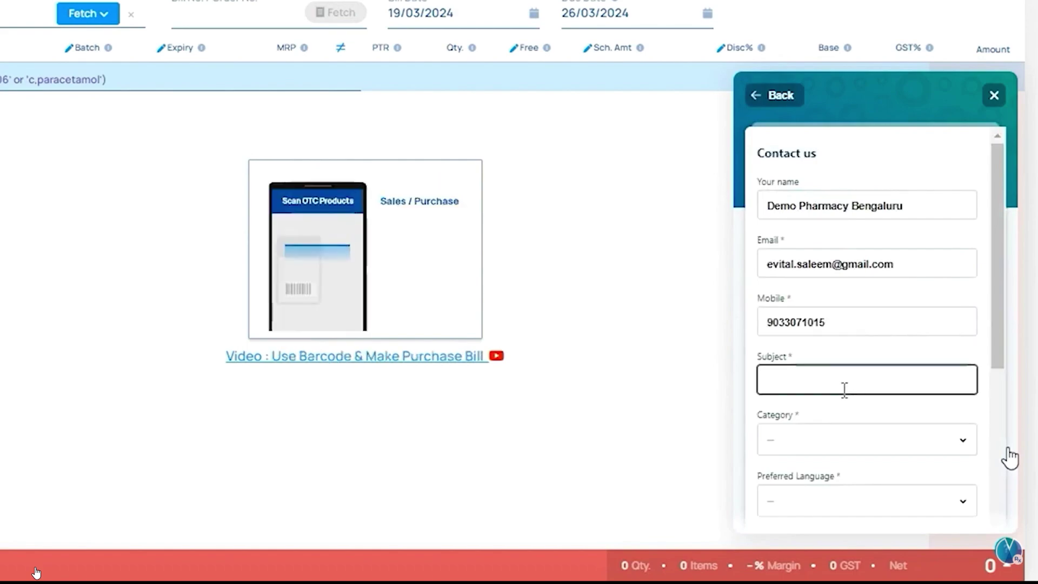
pyautogui.click(843, 387)
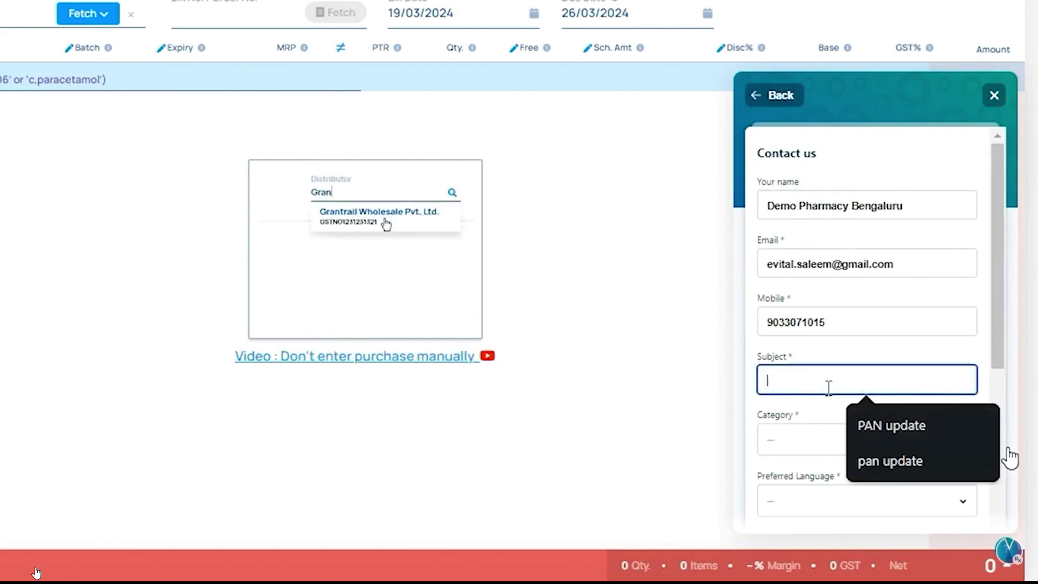
pyautogui.write('P')
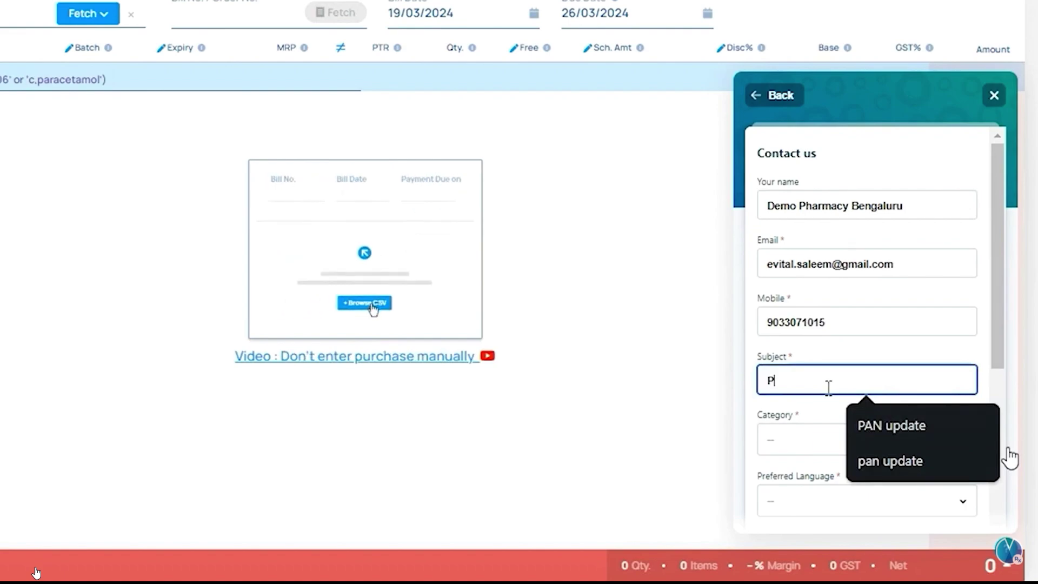
pyautogui.write('AN UPDATE')
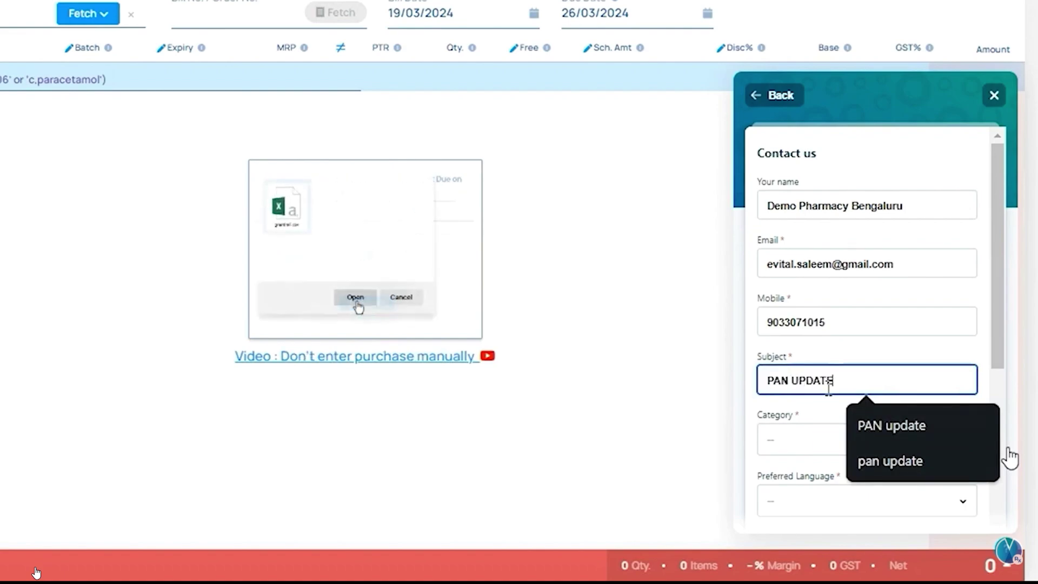
# Step: Set the category to Customer/ Distributor and the preferred language to Kannada
pyautogui.click(772, 440)
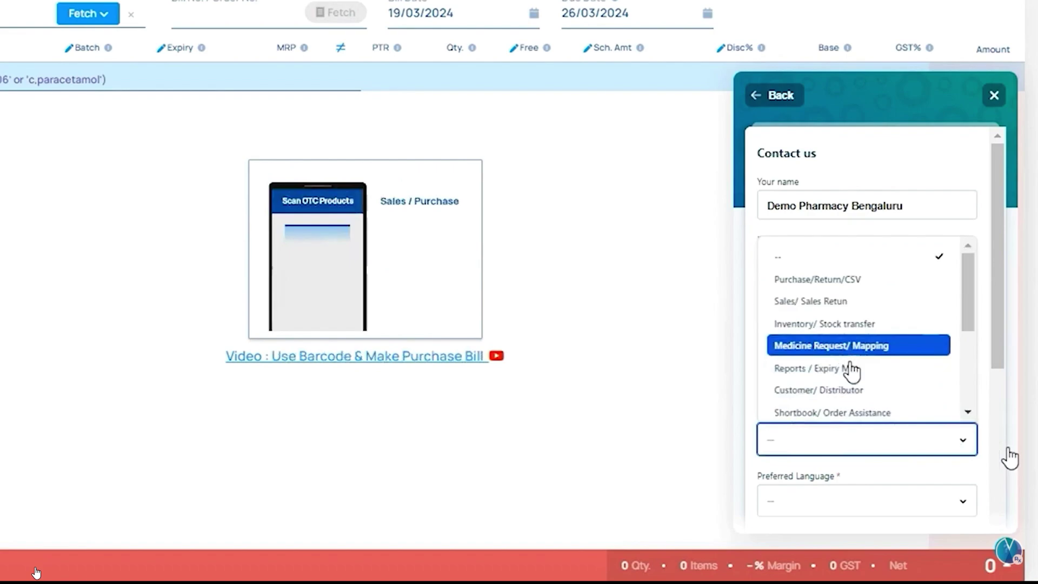
pyautogui.scroll(-2, 851, 348)
pyautogui.click(848, 295)
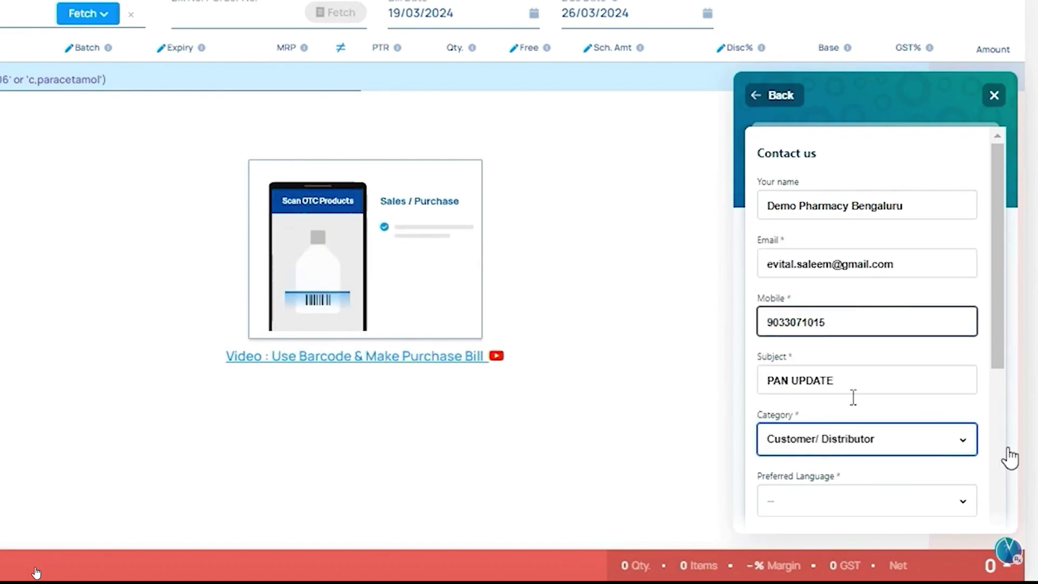
pyautogui.scroll(-2, 844, 416)
pyautogui.click(839, 391)
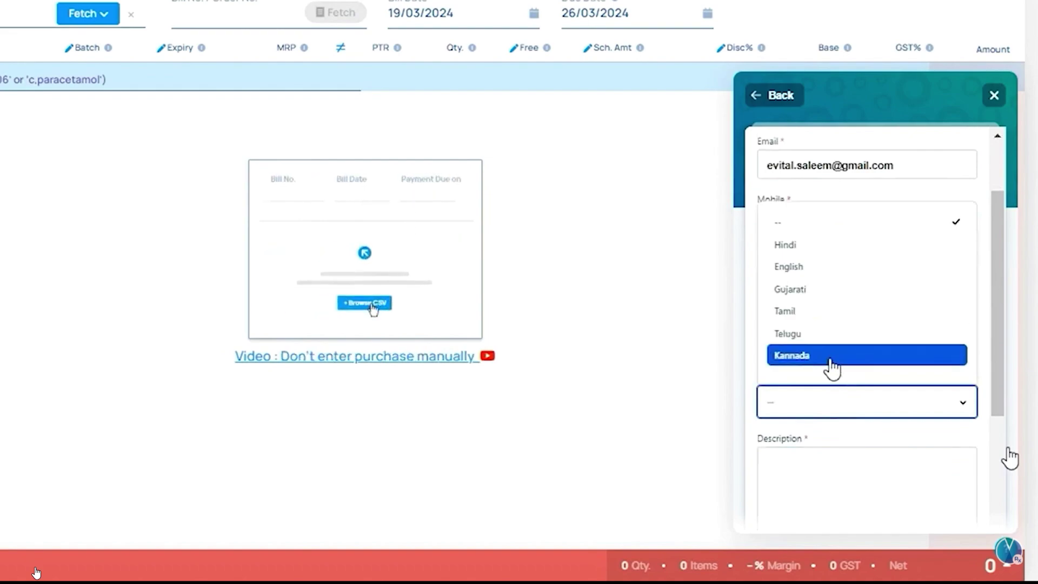
pyautogui.click(832, 358)
pyautogui.scroll(-5, 860, 352)
pyautogui.scroll(2, 849, 270)
# Step: Write the description 'PAN NO. AND ADD DISTRIBUTOR.'
pyautogui.click(865, 301)
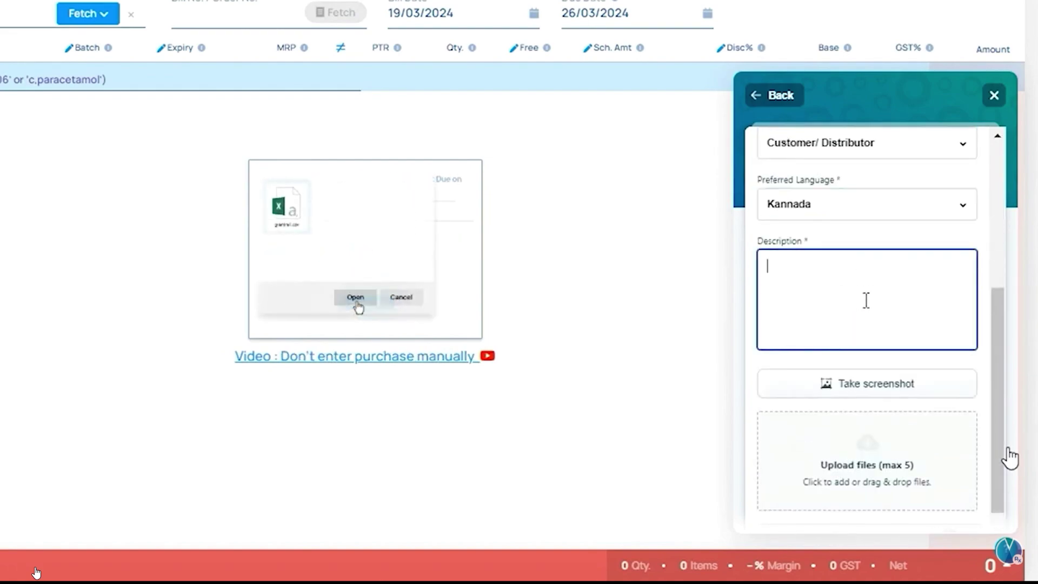
pyautogui.write('PAN NO')
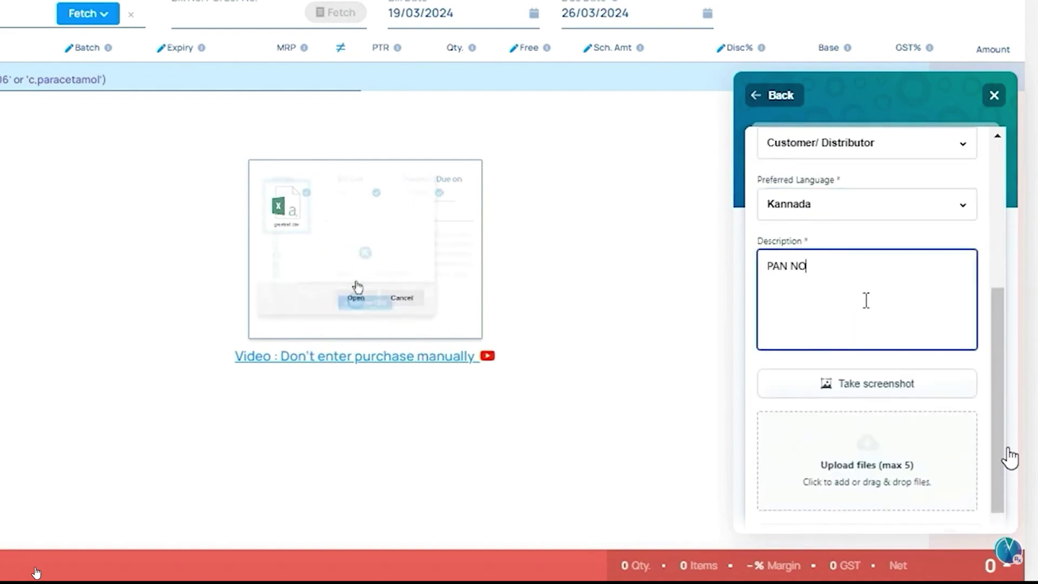
pyautogui.write('. AND ADD D')
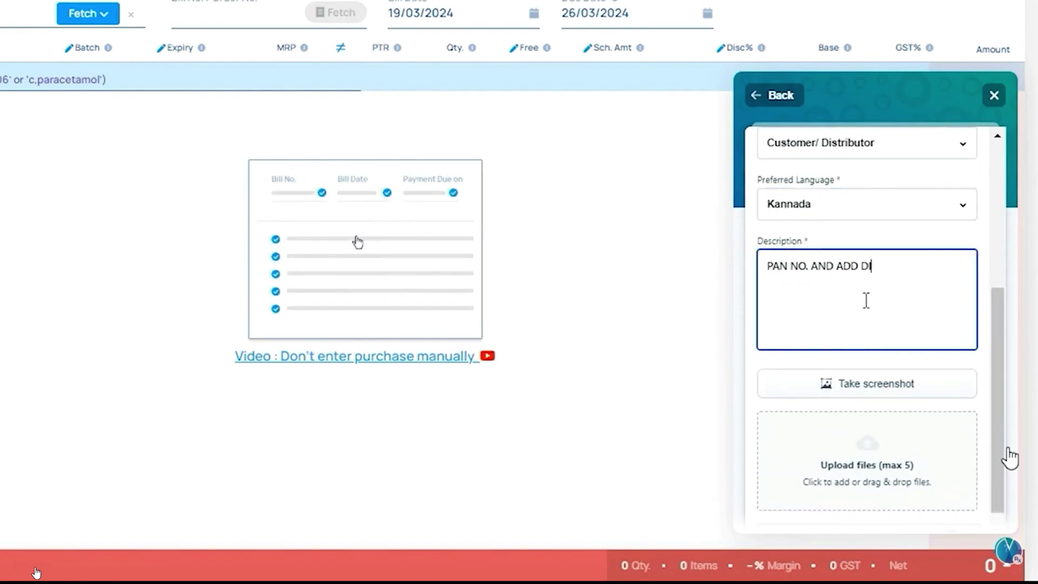
pyautogui.write('ISTRIBUTOR.')
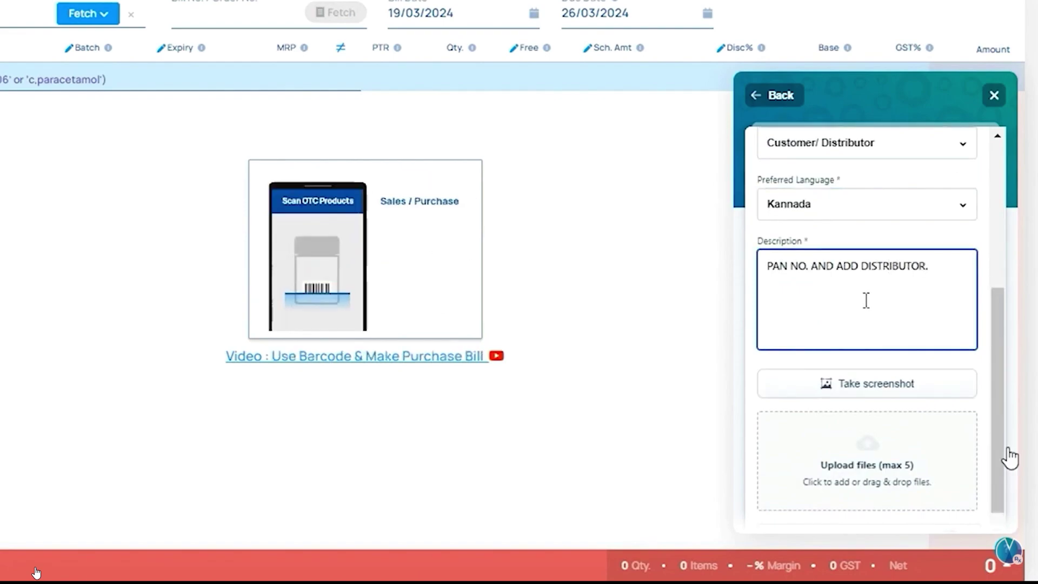
pyautogui.scroll(-2, 866, 313)
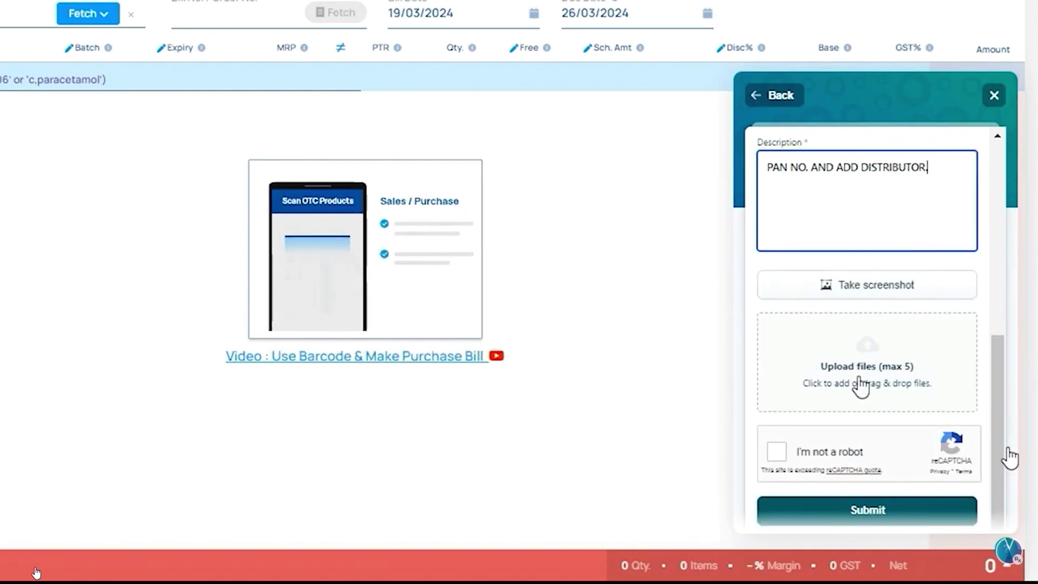
# Step: Pass the reCAPTCHA robot check, then close the support panel without submitting
pyautogui.click(777, 451)
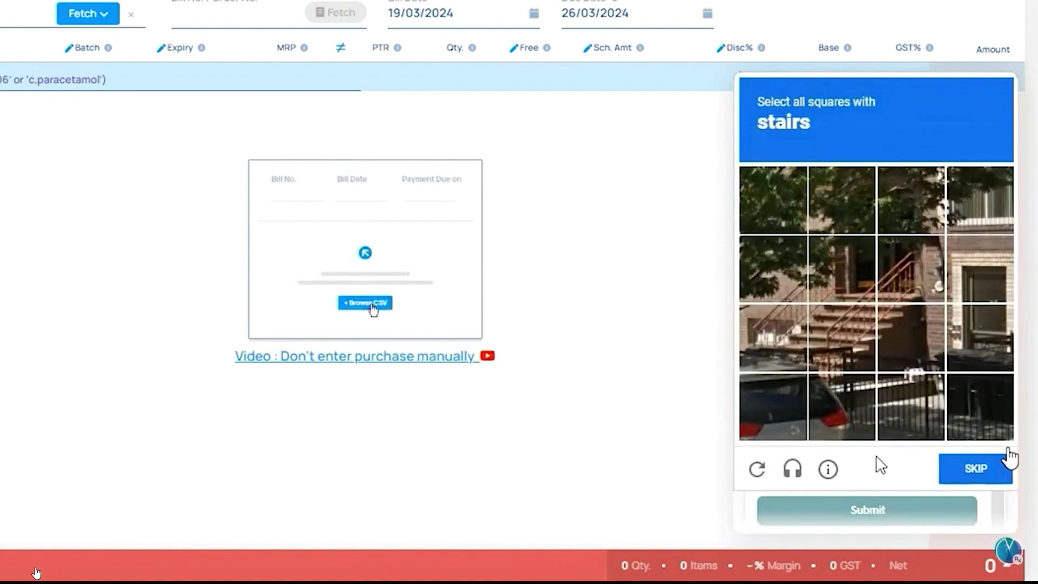
pyautogui.click(1008, 450)
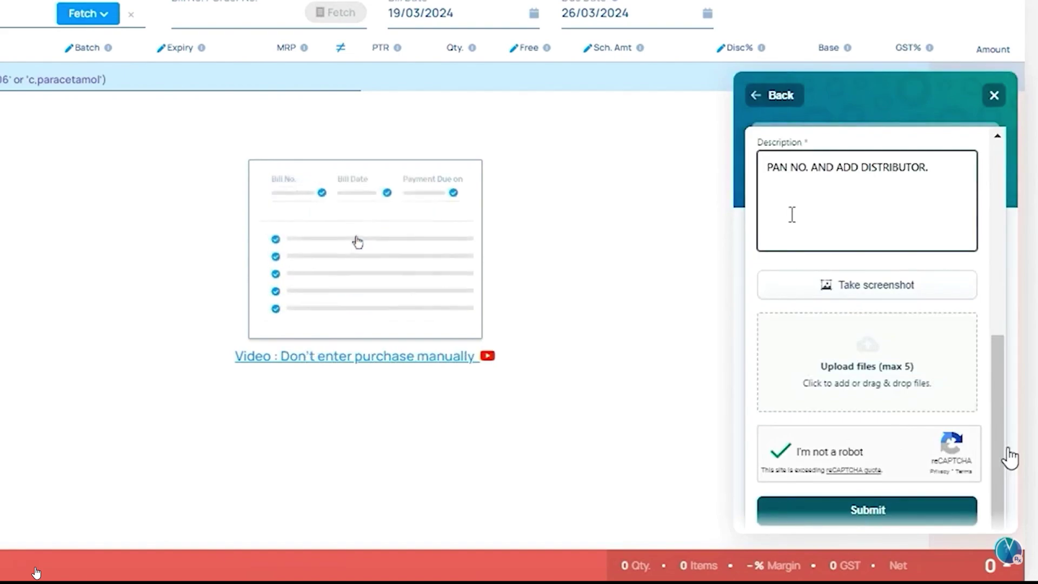
pyautogui.click(994, 96)
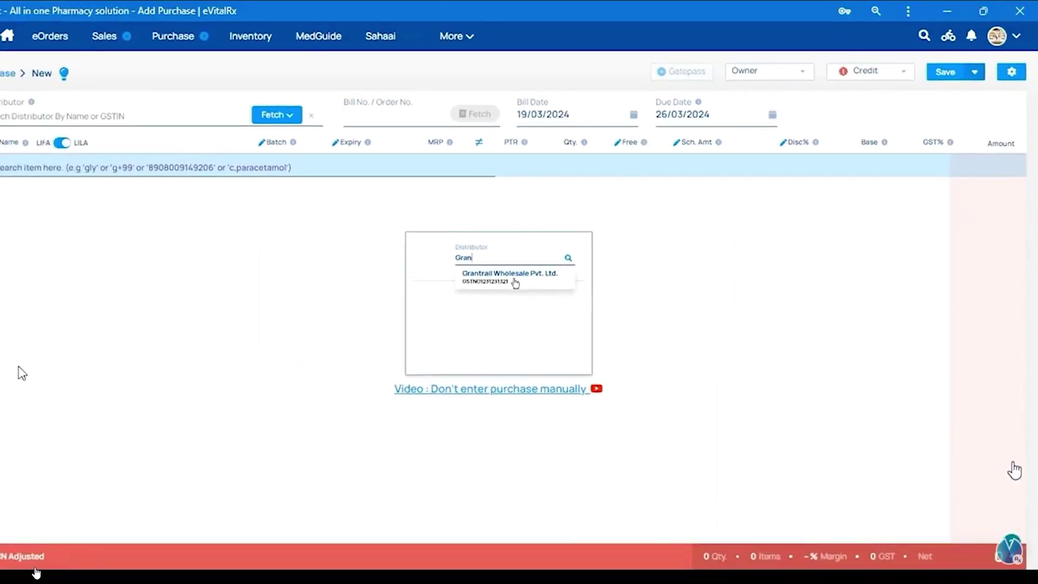
# Step: Search 'CASH' and set Cash Purchase as the bill's distributor
pyautogui.click(238, 136)
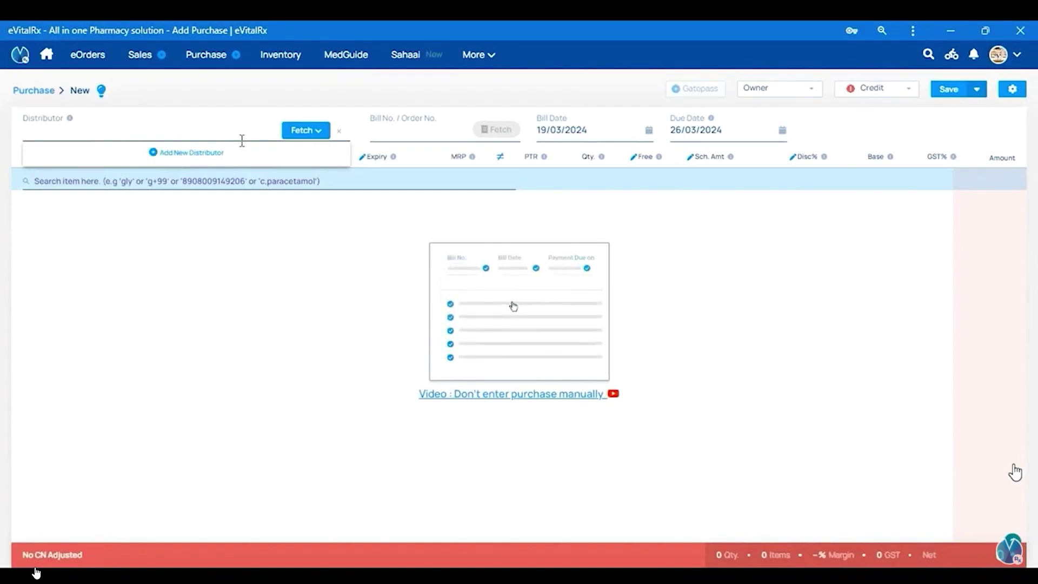
pyautogui.write('CASH PUR')
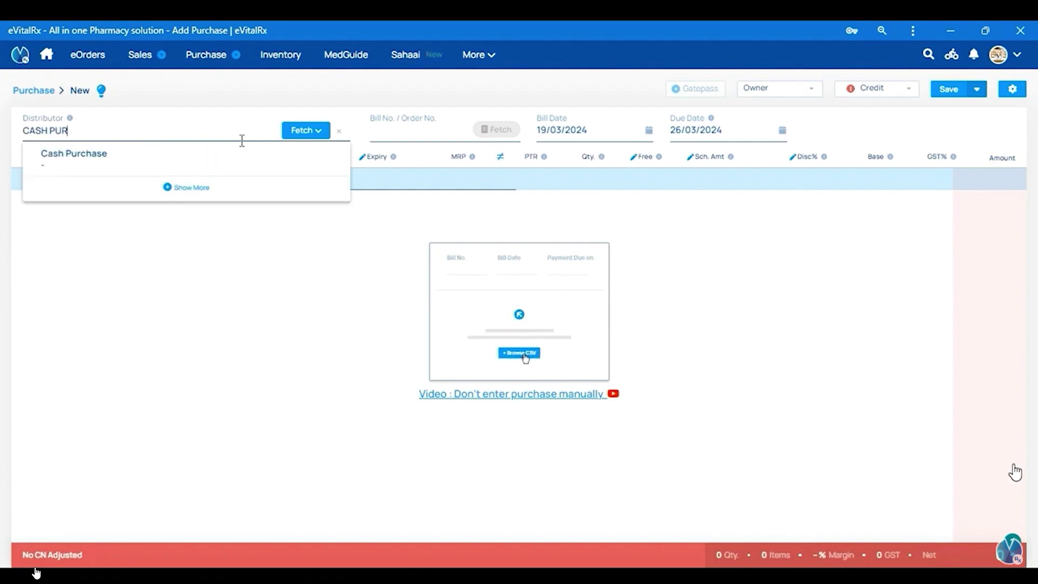
pyautogui.click(106, 170)
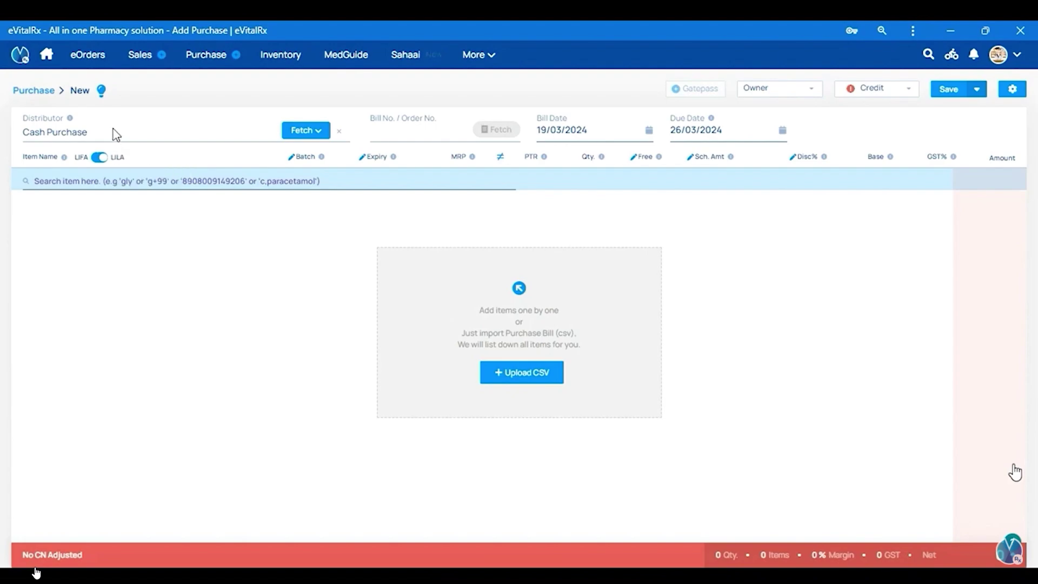
# Step: Dismiss the bill number suggestions and show the Invoice break down with Net Amount 0
pyautogui.click(414, 134)
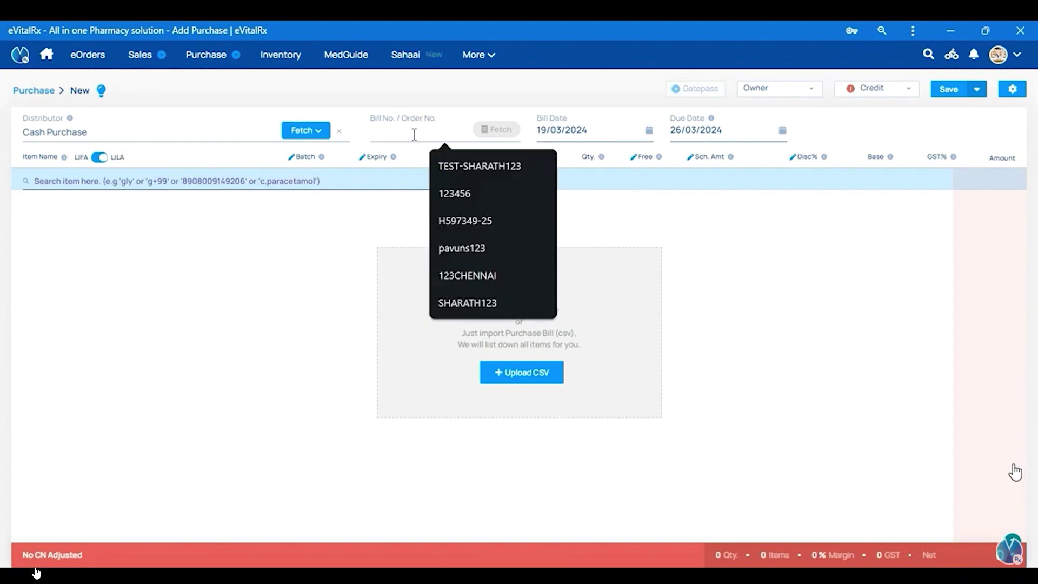
pyautogui.press('Return')
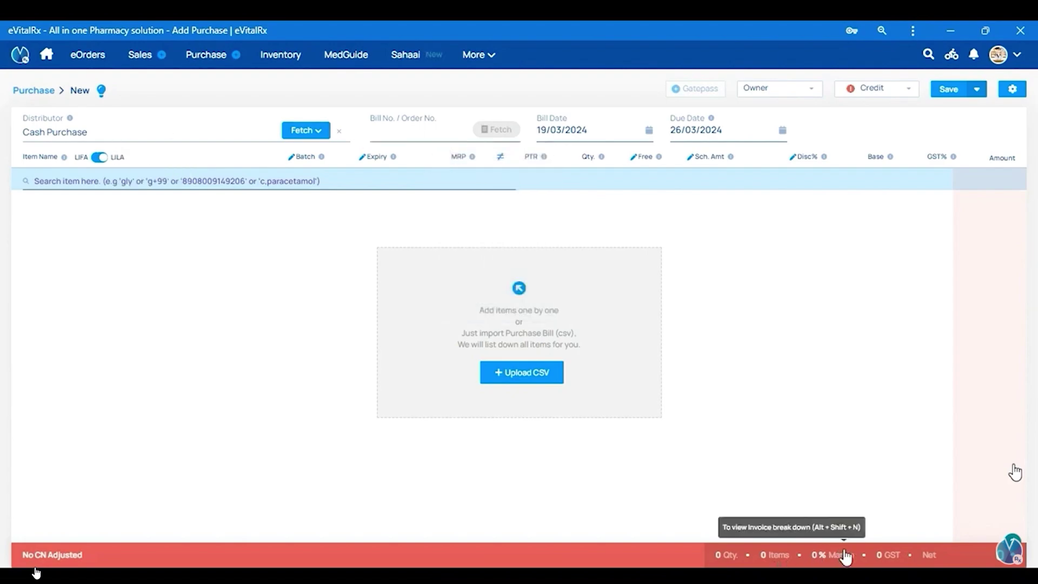
pyautogui.click(832, 560)
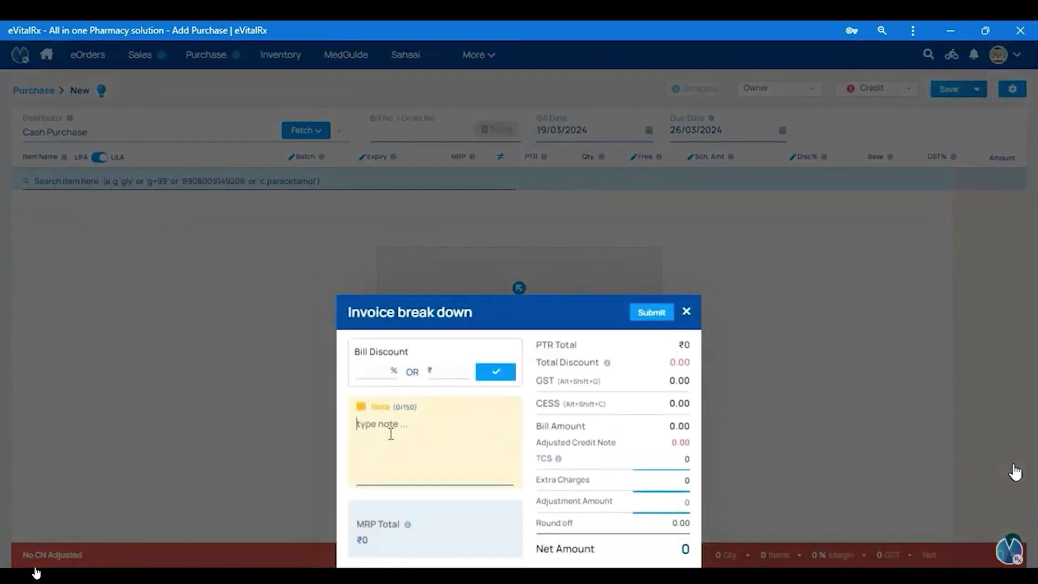
# Step: Add the note 'abcd', close the breakdown, and enter 'Cheth' as the distributor search
pyautogui.write('abcd')
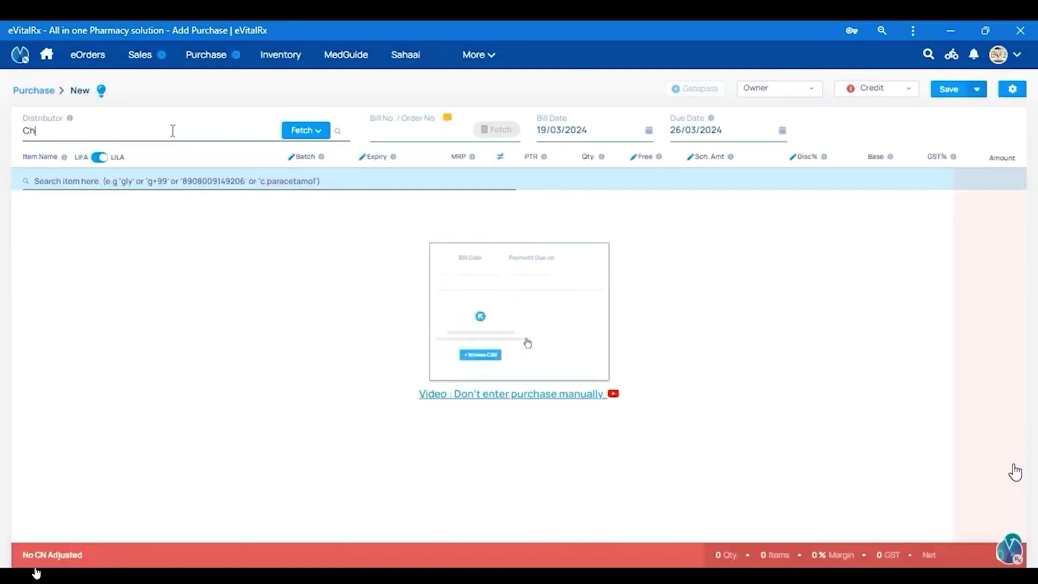
pyautogui.write('eth')
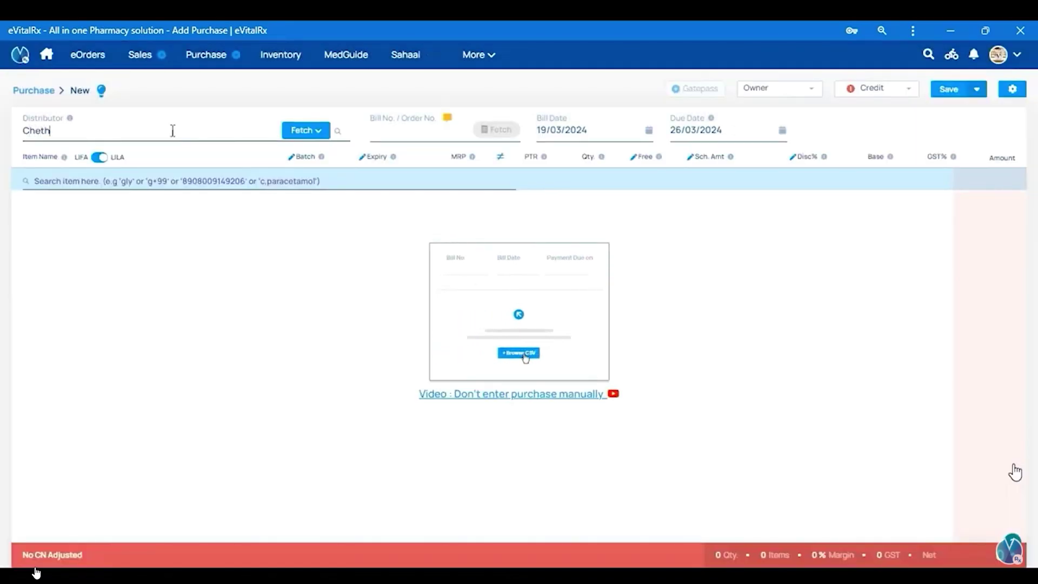
pyautogui.write('a')
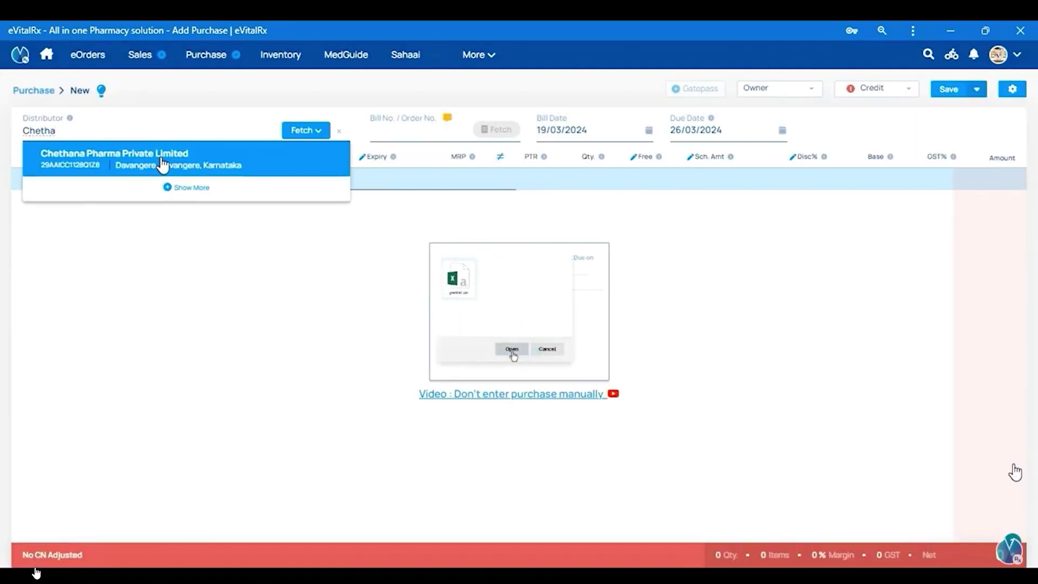
# Step: Choose Chethana Pharma Private Limited as distributor and enter bill number 12TEST
pyautogui.click(162, 165)
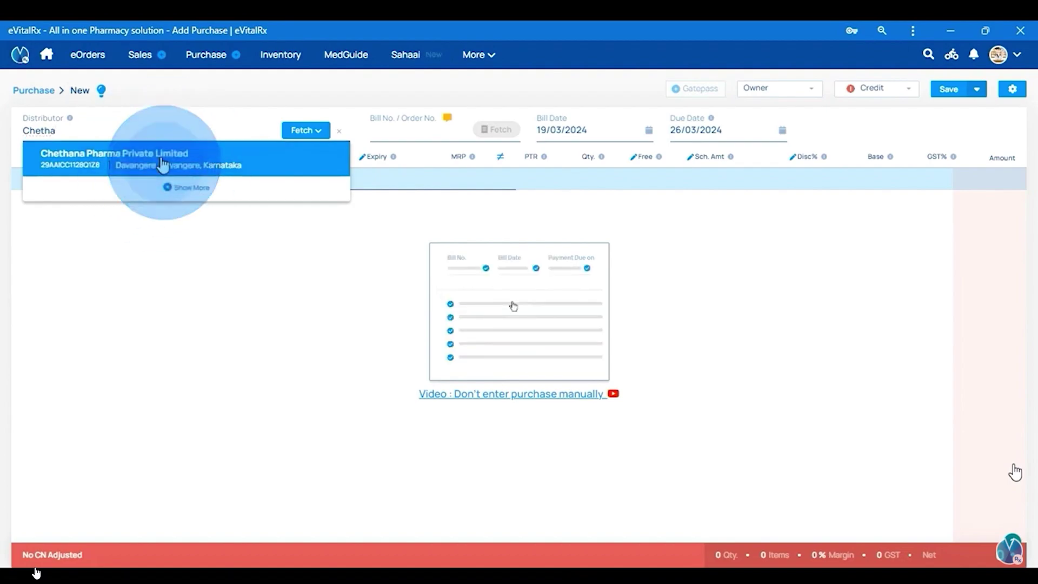
pyautogui.click(400, 135)
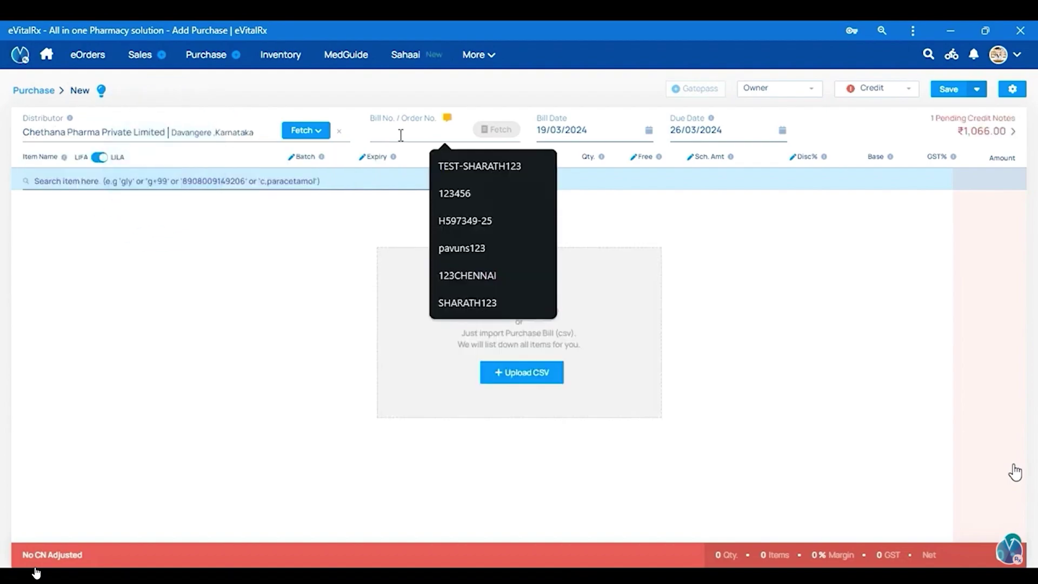
pyautogui.write('12REST')
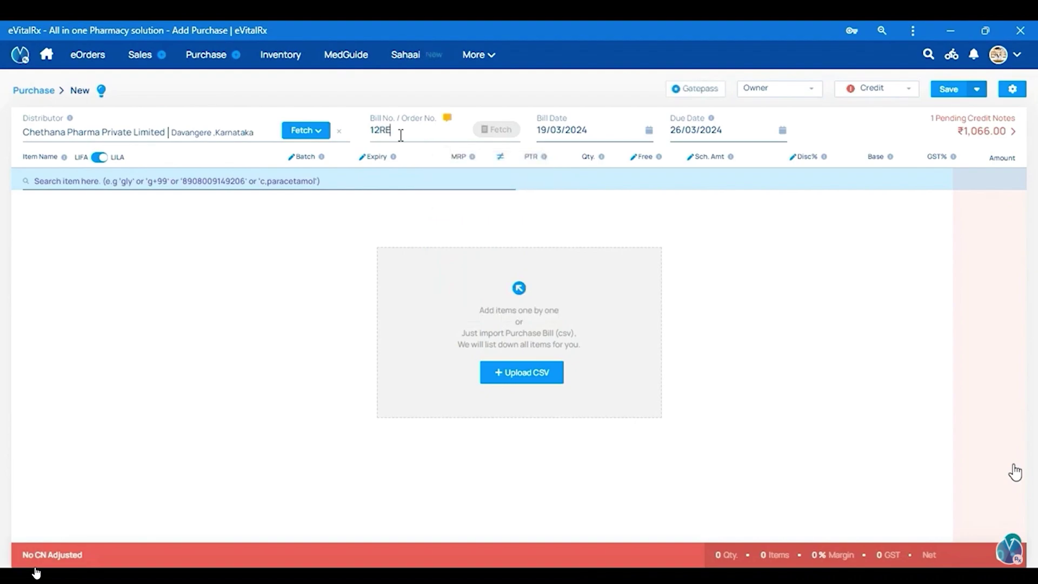
pyautogui.press('BackSpace')
pyautogui.press('BackSpace')
pyautogui.press('BackSpace')
pyautogui.press('BackSpace')
pyautogui.write('TEST')
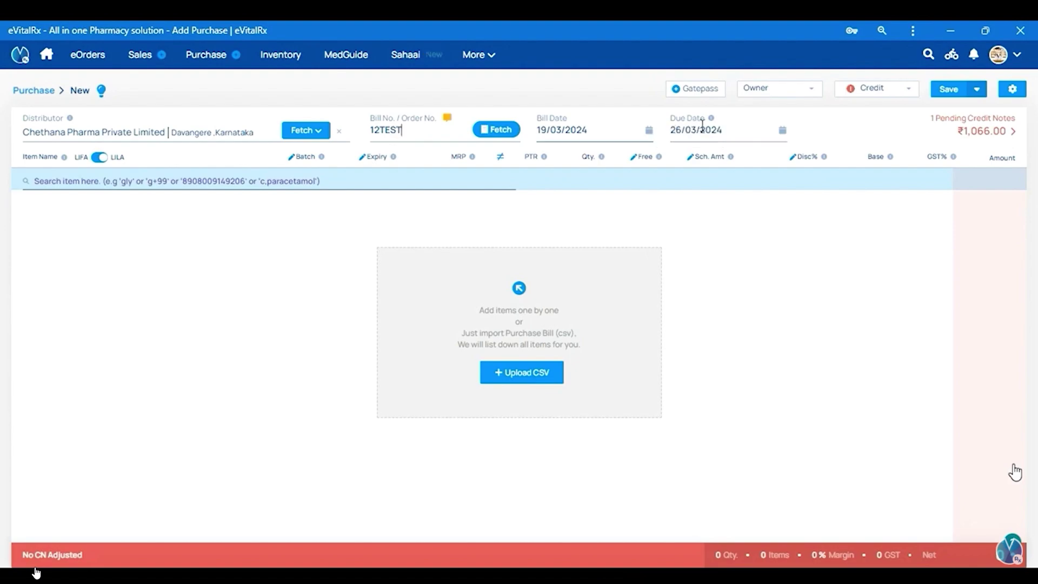
pyautogui.click(88, 180)
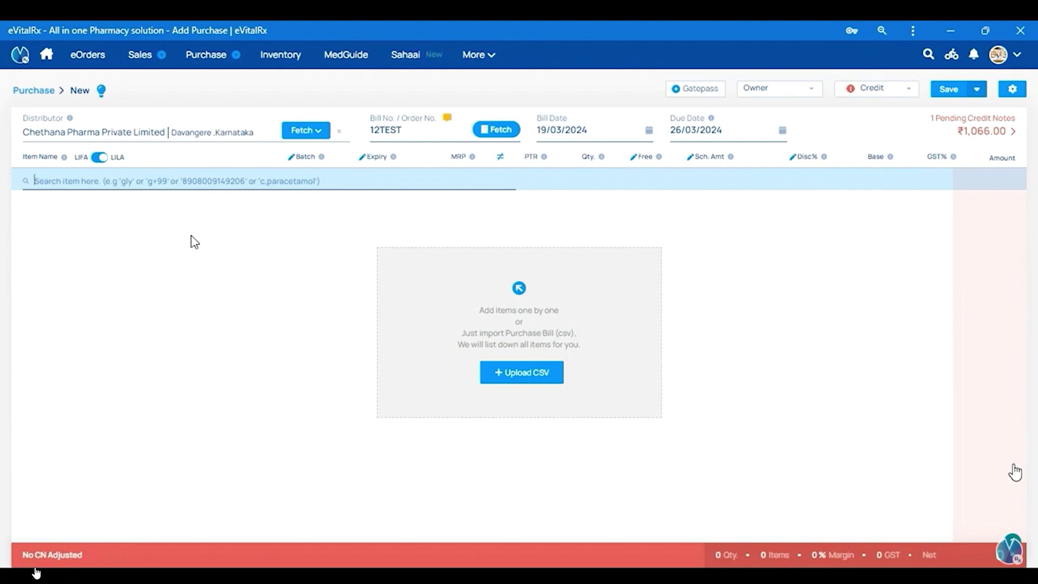
# Step: Search the items and add Dolocold Tablet (MRP 38) as the bill's first line
pyautogui.write('Dol')
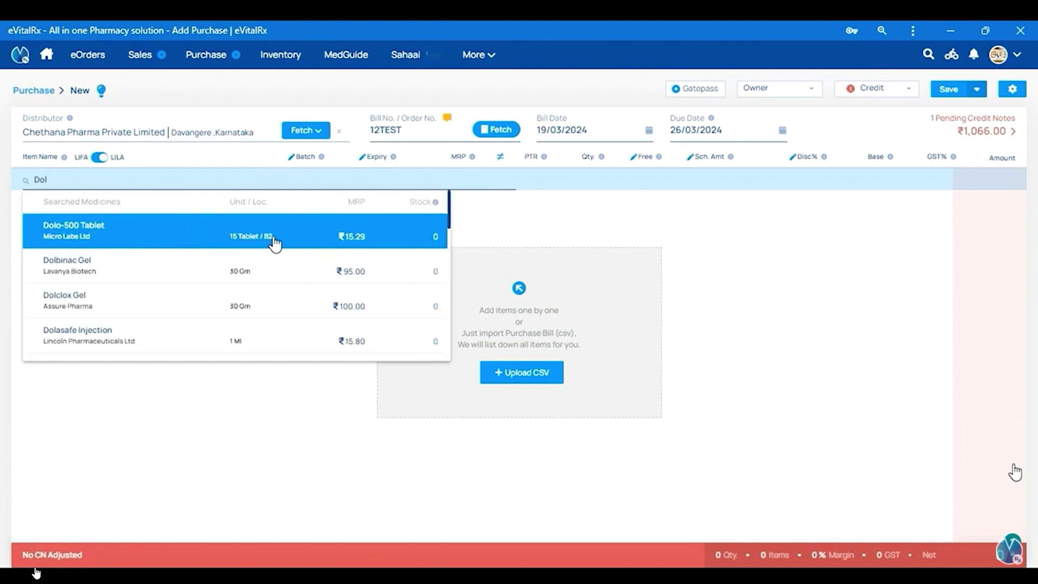
pyautogui.press('BackSpace')
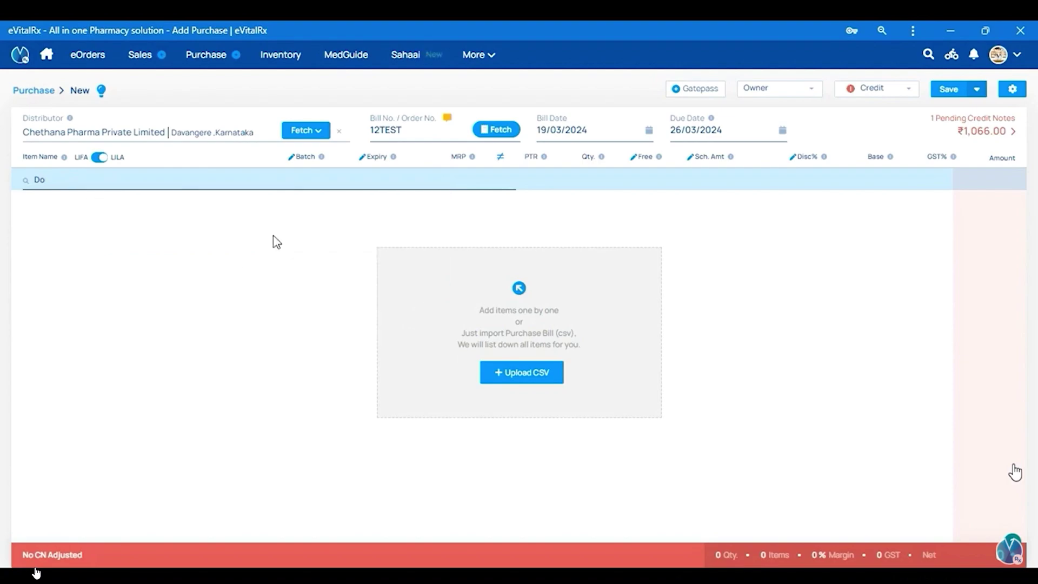
pyautogui.write('38')
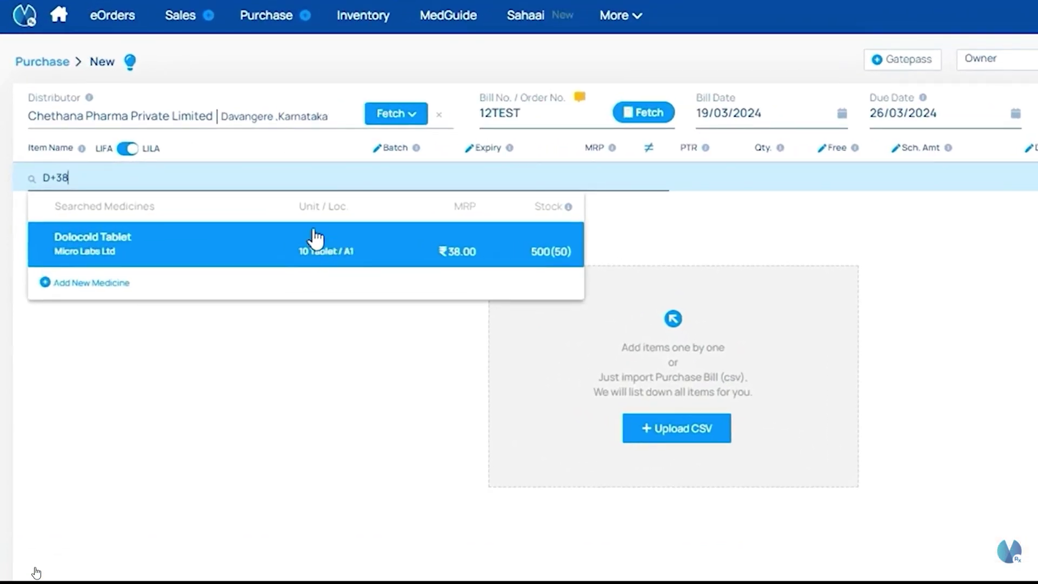
pyautogui.click(316, 237)
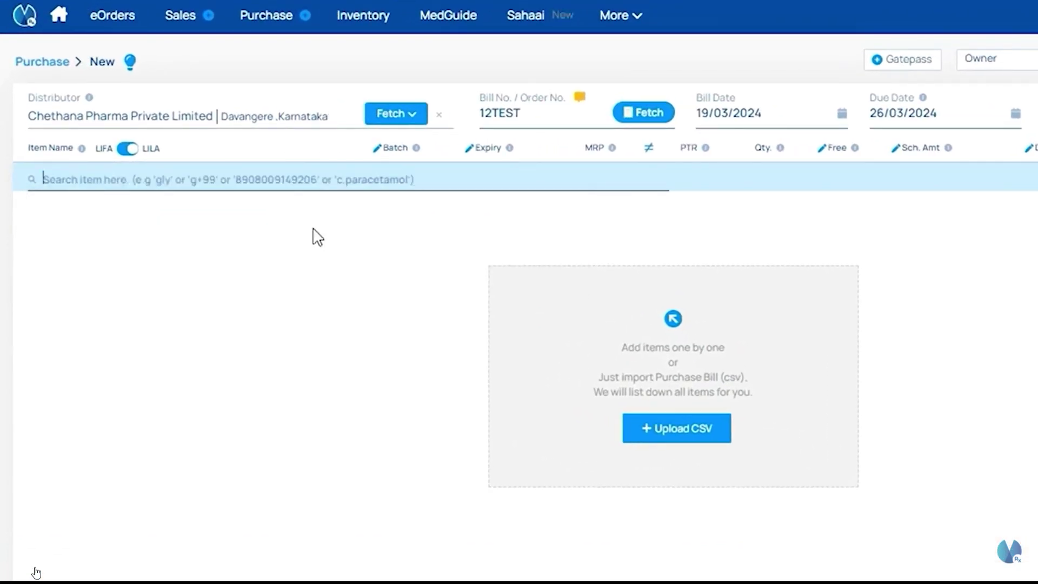
pyautogui.click(270, 179)
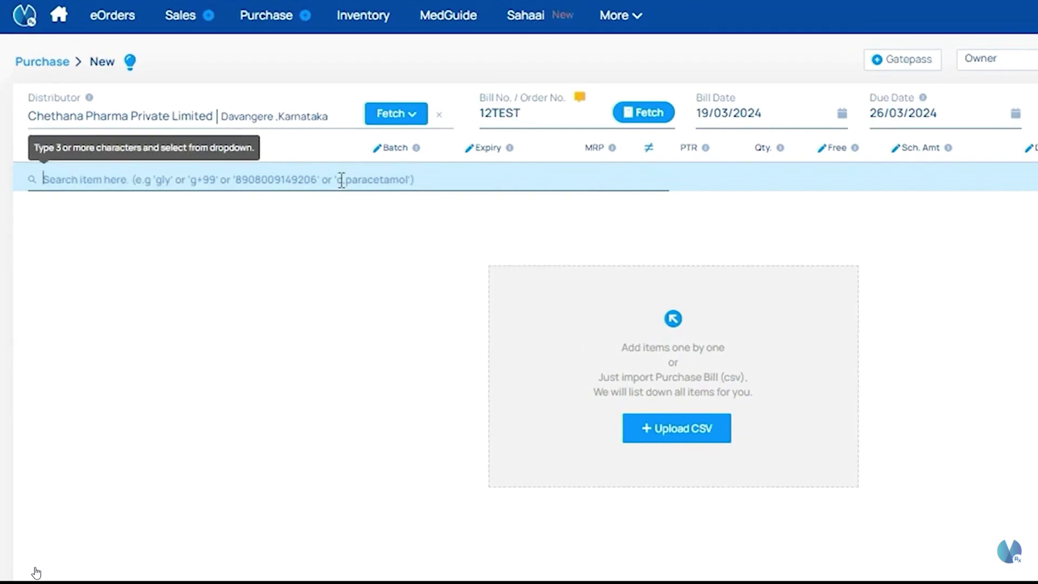
pyautogui.write('c')
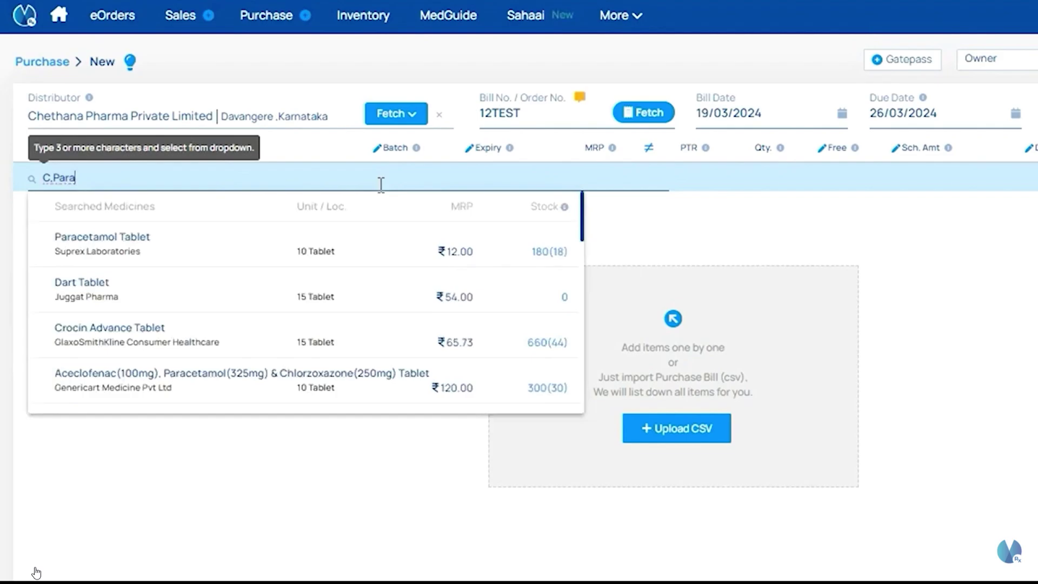
pyautogui.hotkey('ctrl', 'a')
pyautogui.press('BackSpace')
pyautogui.write('D')
pyautogui.press('Down')
pyautogui.press('Return')
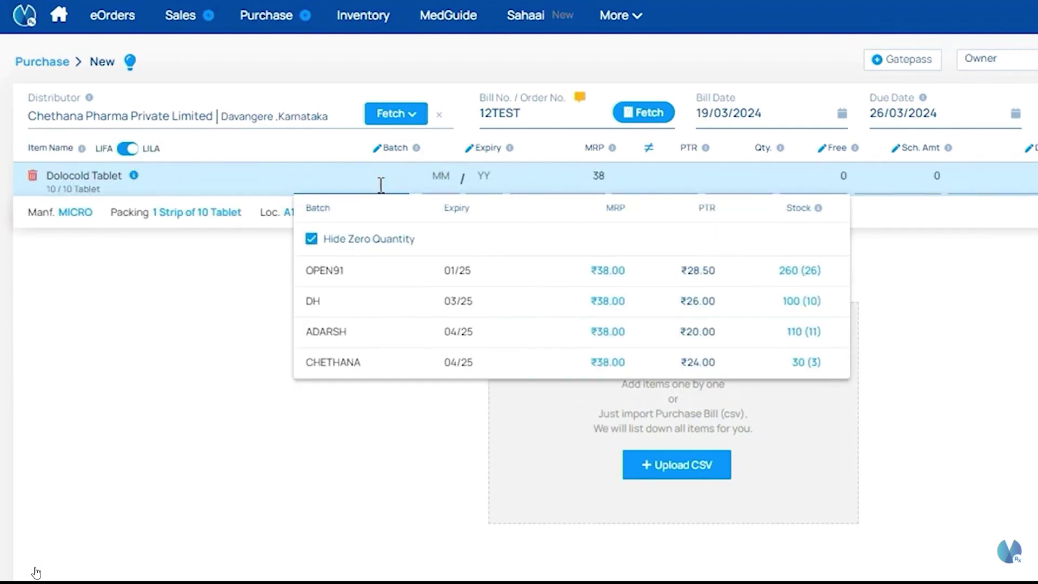
# Step: Enter batch TEST, expiry 04/25, PTR 24, quantity 10, 1 free, 5% discount, totalling ₹255.36
pyautogui.write('TEST')
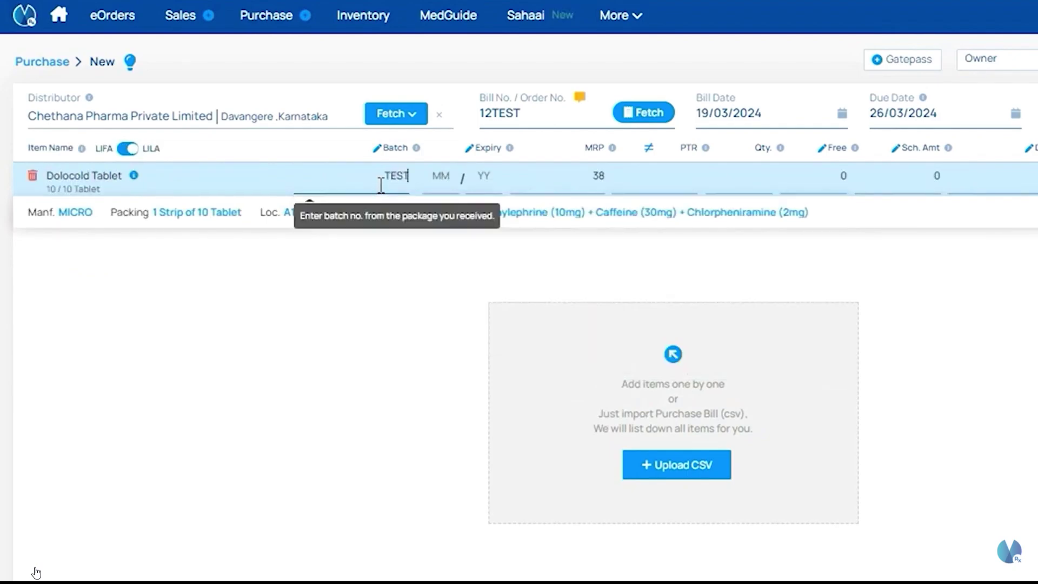
pyautogui.press('Return')
pyautogui.write('4 / 25')
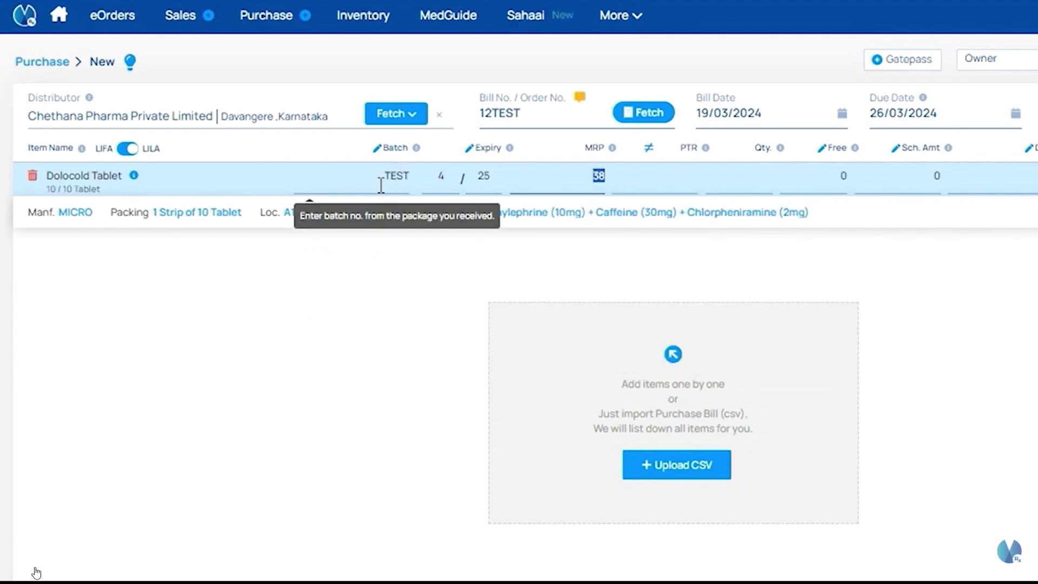
pyautogui.press('Return')
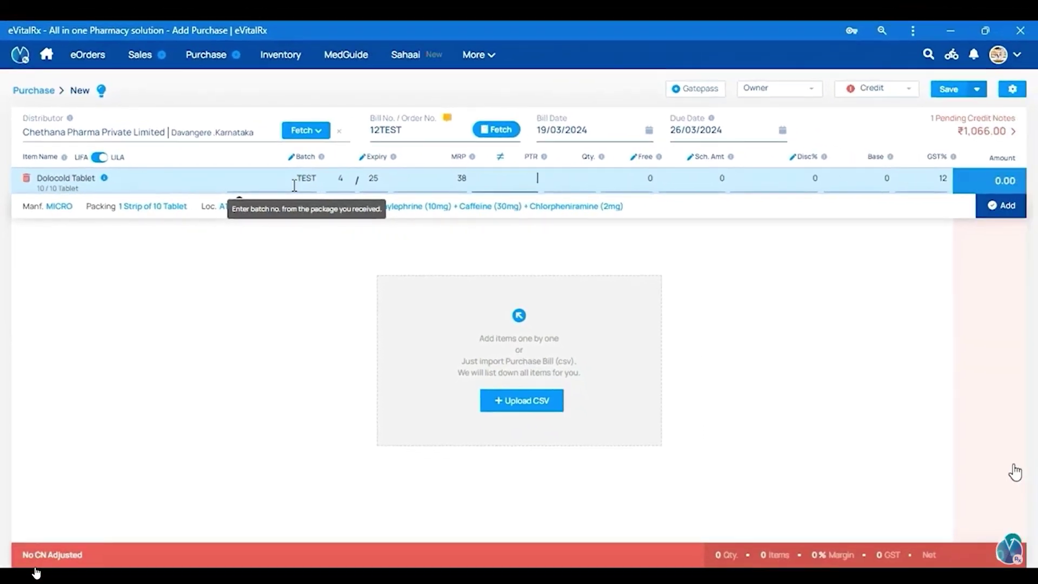
pyautogui.press('Return')
pyautogui.write('10')
pyautogui.press('Return')
pyautogui.write('1')
pyautogui.press('Return')
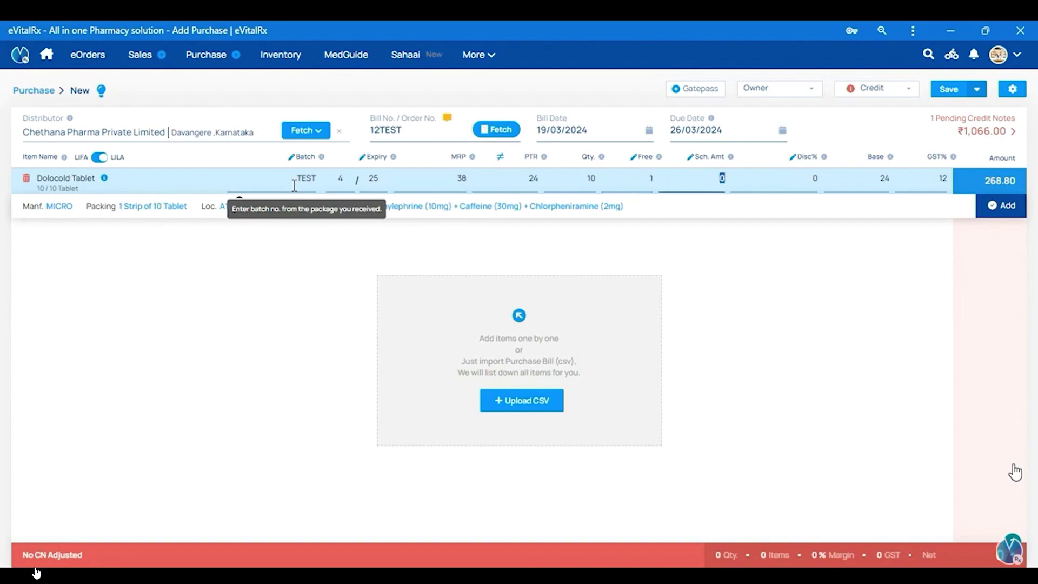
pyautogui.press('Return')
pyautogui.write('5')
pyautogui.press('Return')
pyautogui.press('Return')
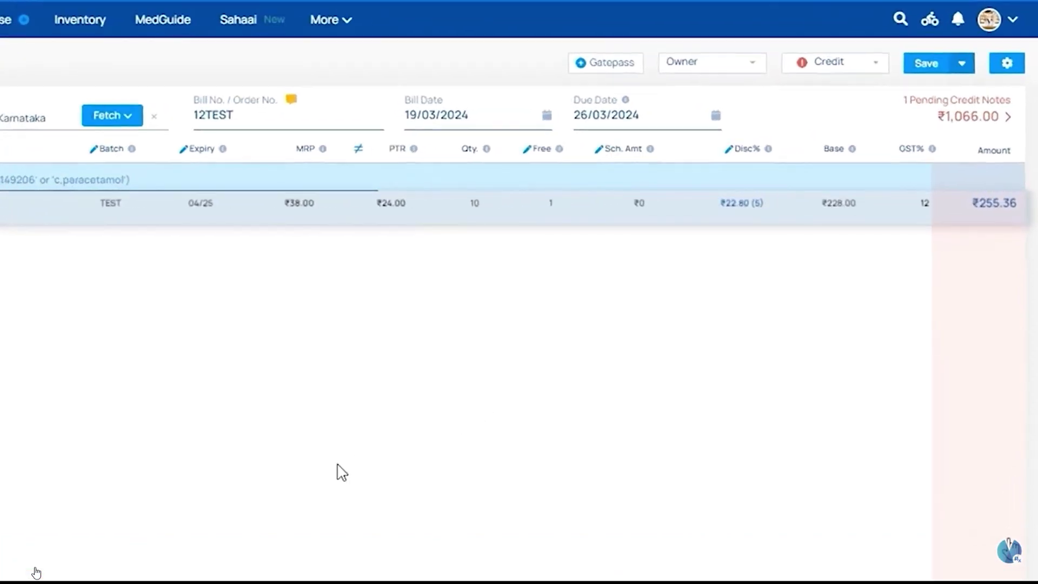
# Step: Leave bill 12TEST's payment type on Credit and reveal the extra Save options
pyautogui.click(828, 70)
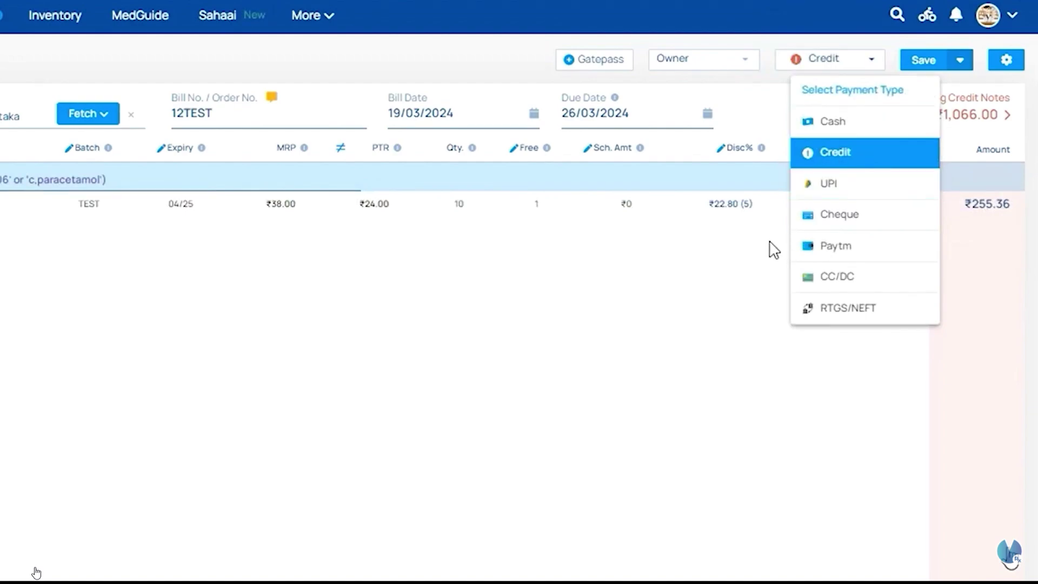
pyautogui.click(737, 254)
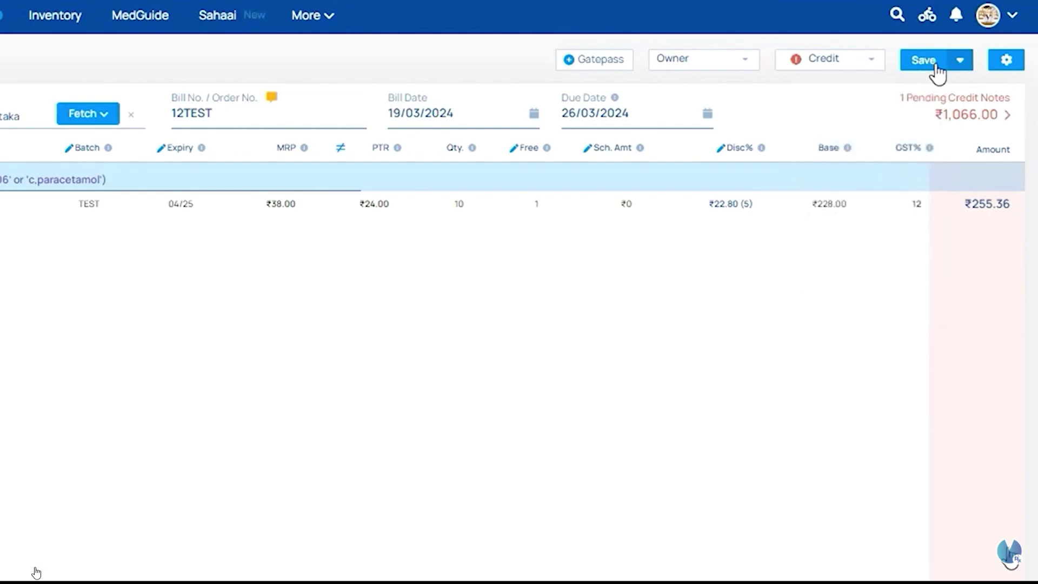
pyautogui.click(962, 60)
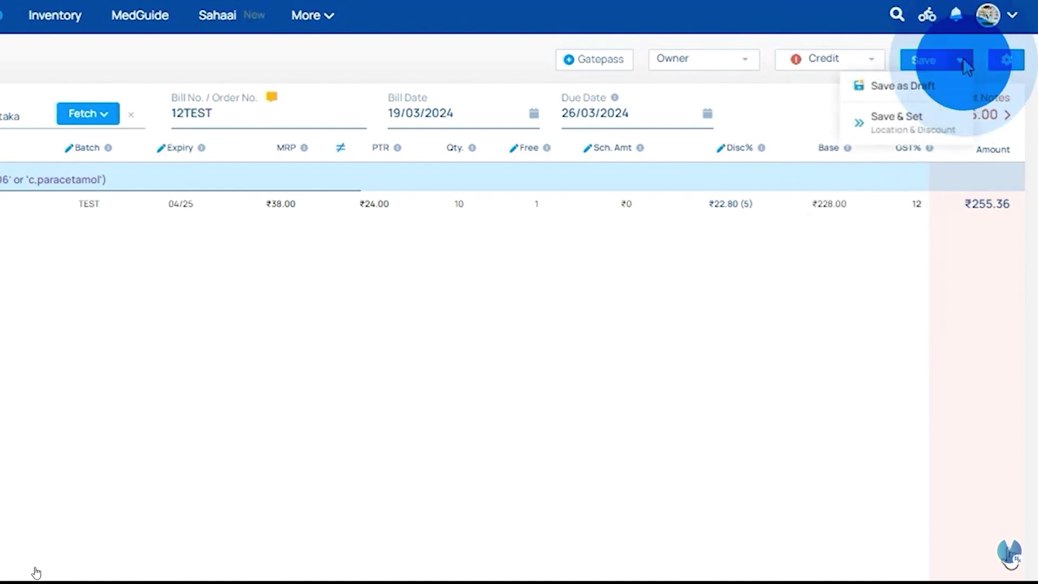
# Step: Save via Save & Set Location & Discount, confirm Save Now, and skip the credit note
pyautogui.click(912, 133)
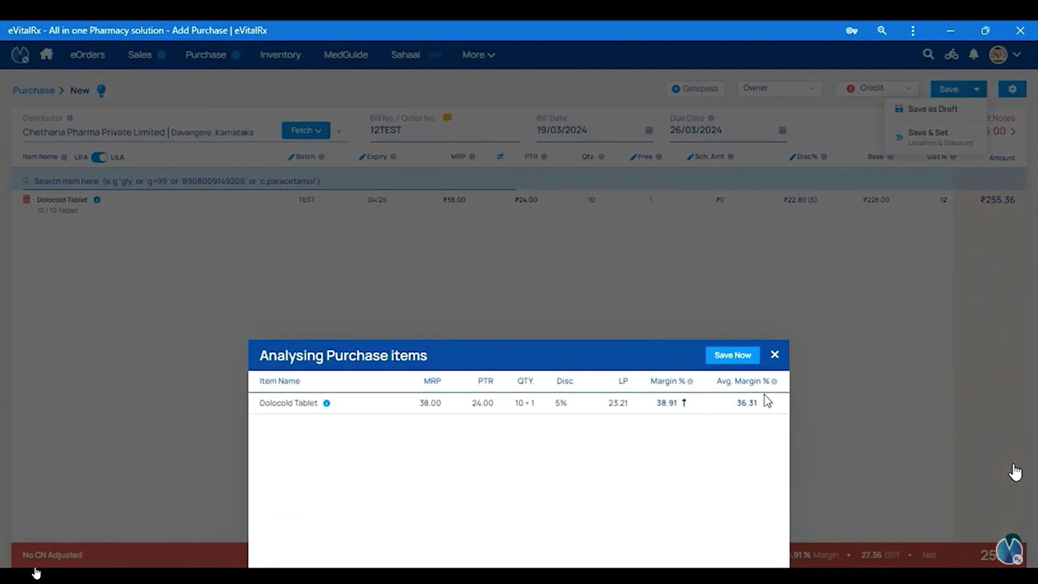
pyautogui.moveTo(769, 386)
pyautogui.click(731, 369)
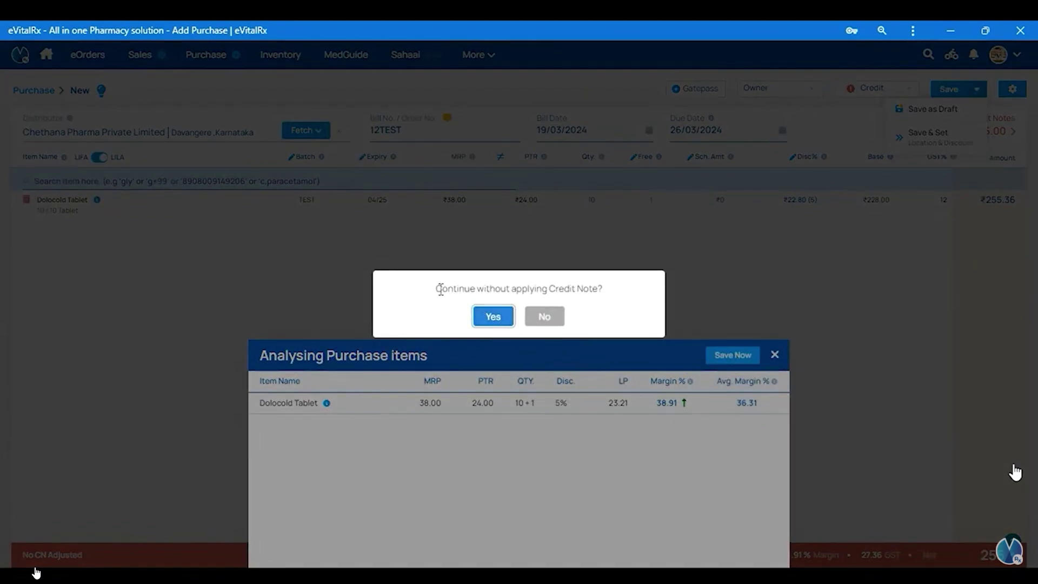
pyautogui.moveTo(441, 289); pyautogui.dragTo(602, 289)
pyautogui.click(493, 320)
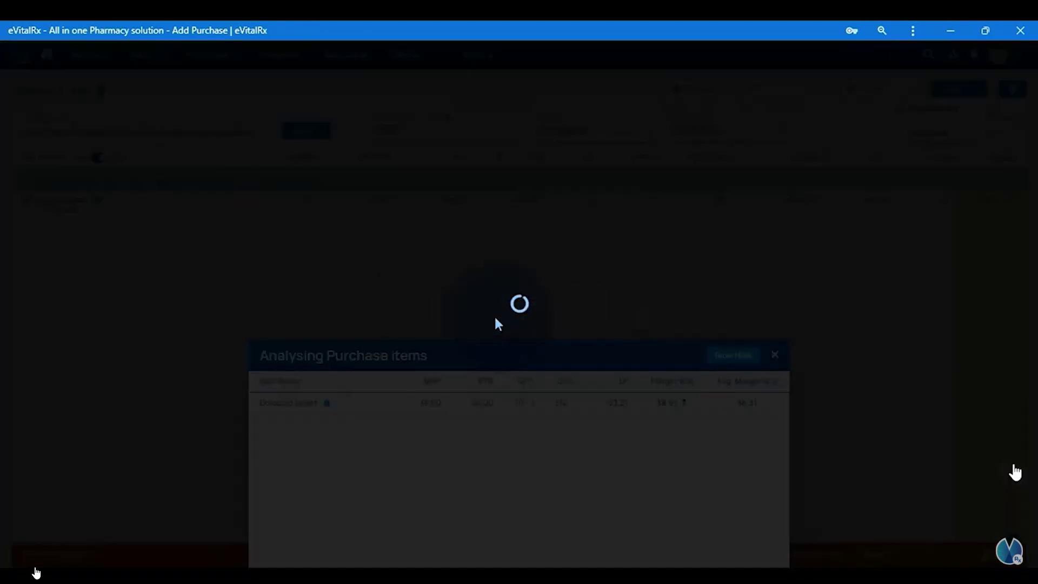